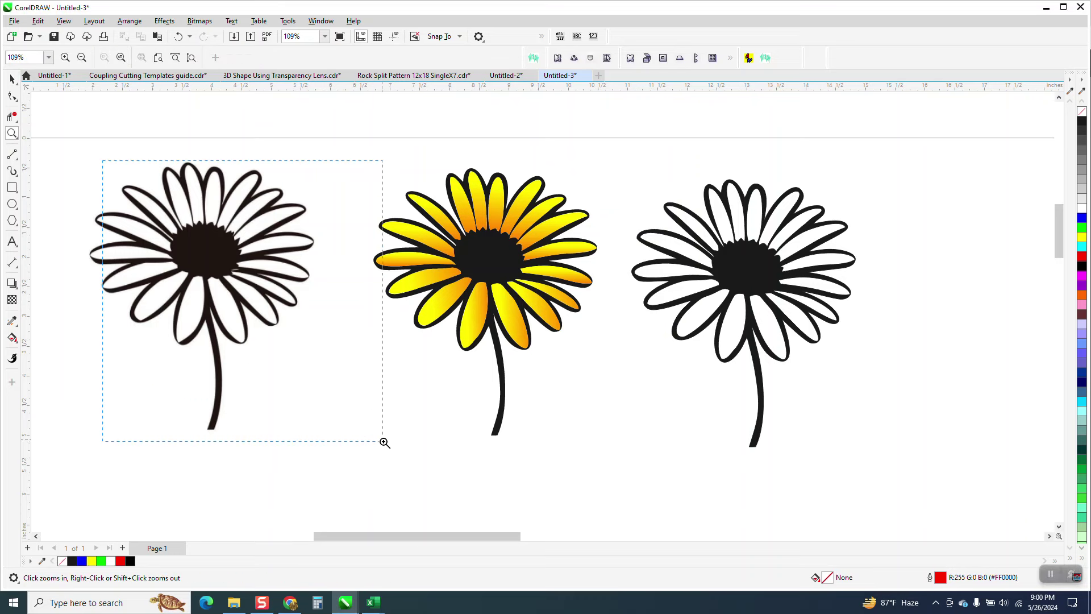
Step: Zoom in closely on the daisy's centre to inspect it
left_click_drag(392, 192, 510, 310)
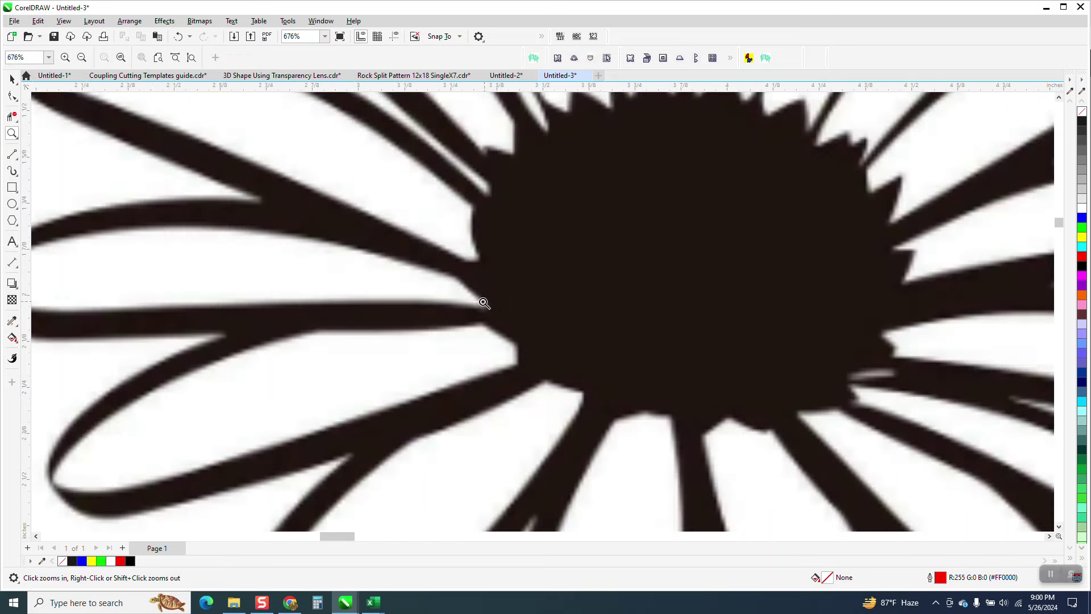
scroll(435, 242, "down", 3)
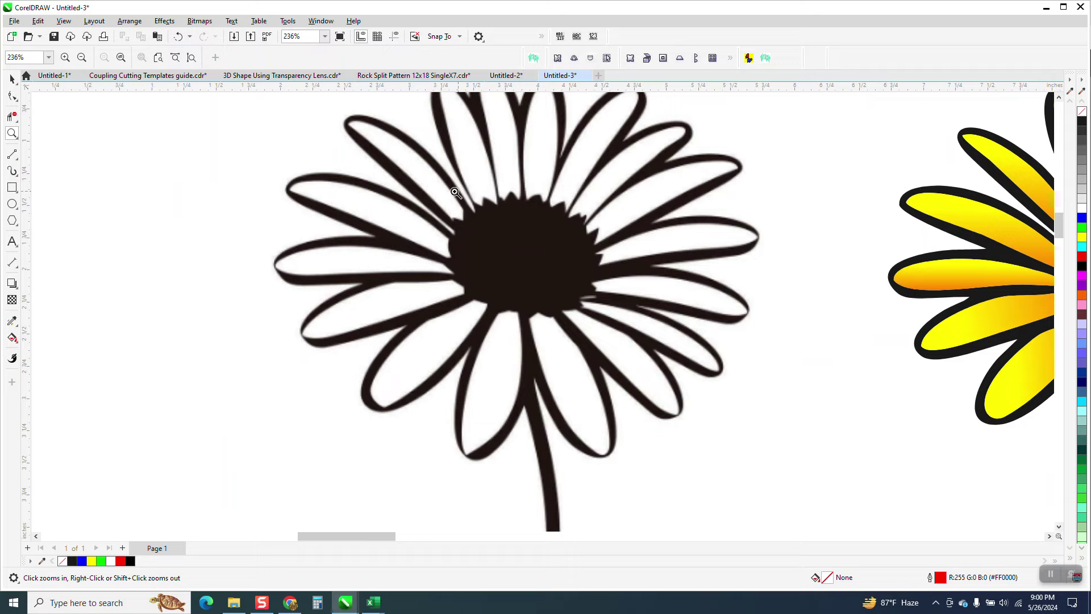
left_click_drag(458, 232, 537, 268)
scroll(315, 165, "down", 3)
scroll(314, 164, "down", 5)
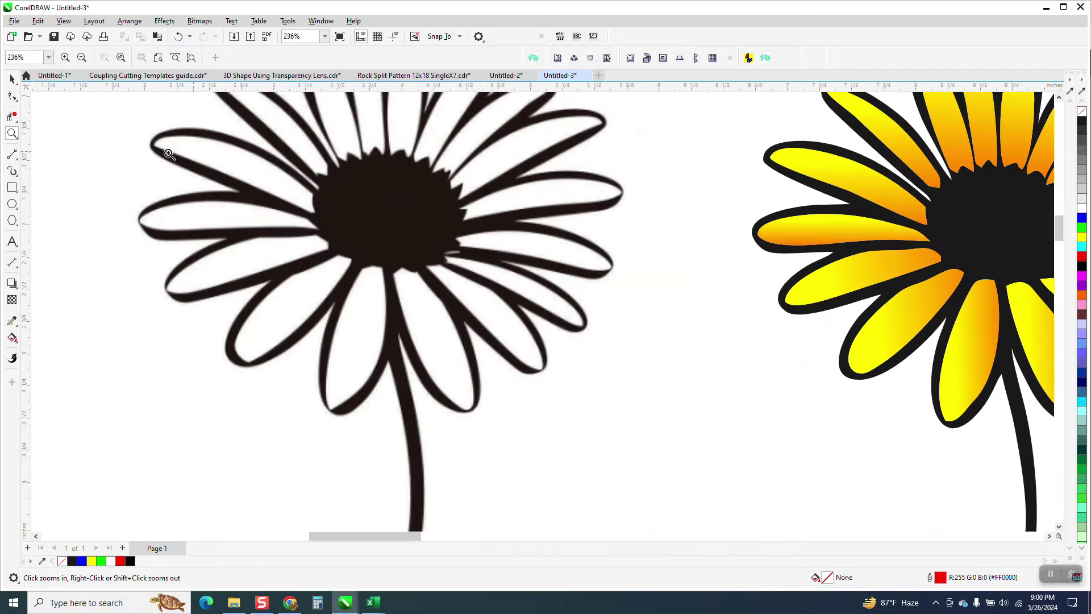
Step: Move the left daisy bitmap down to the lower left of the page
left_click(11, 79)
scroll(444, 196, "down", 2)
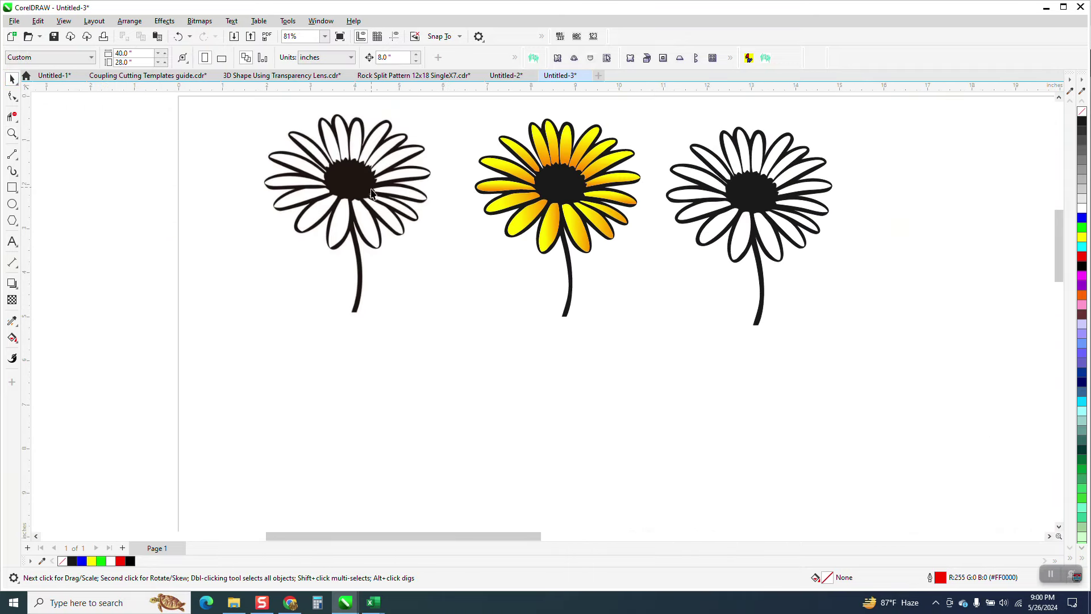
left_click_drag(371, 193, 385, 414)
scroll(358, 245, "down", 1)
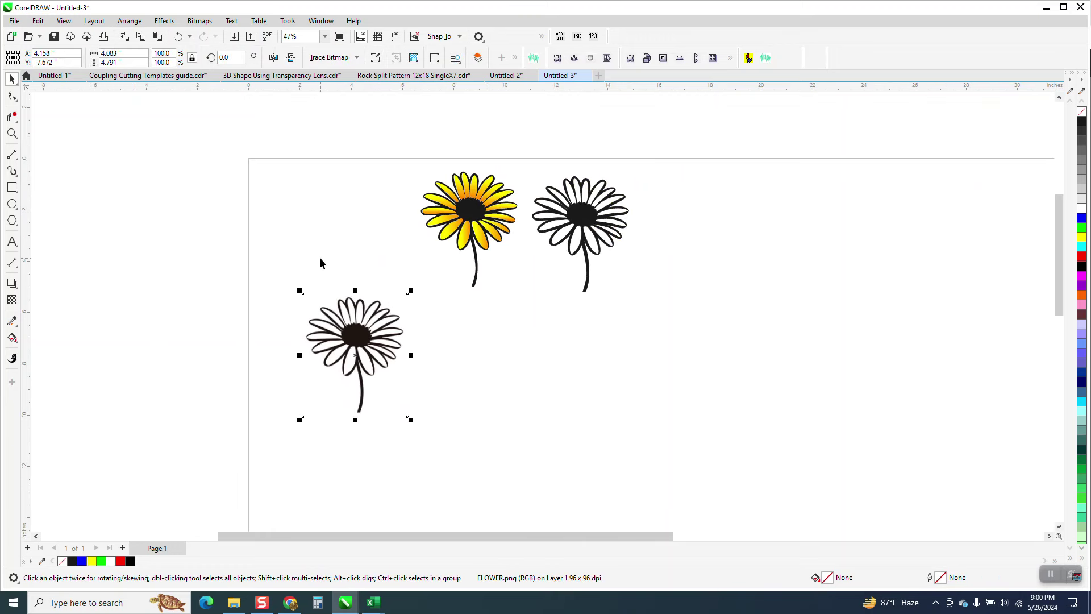
Step: Zoom in on the yellow sample daisy and both top daisies, then back out to the page
left_click(12, 134)
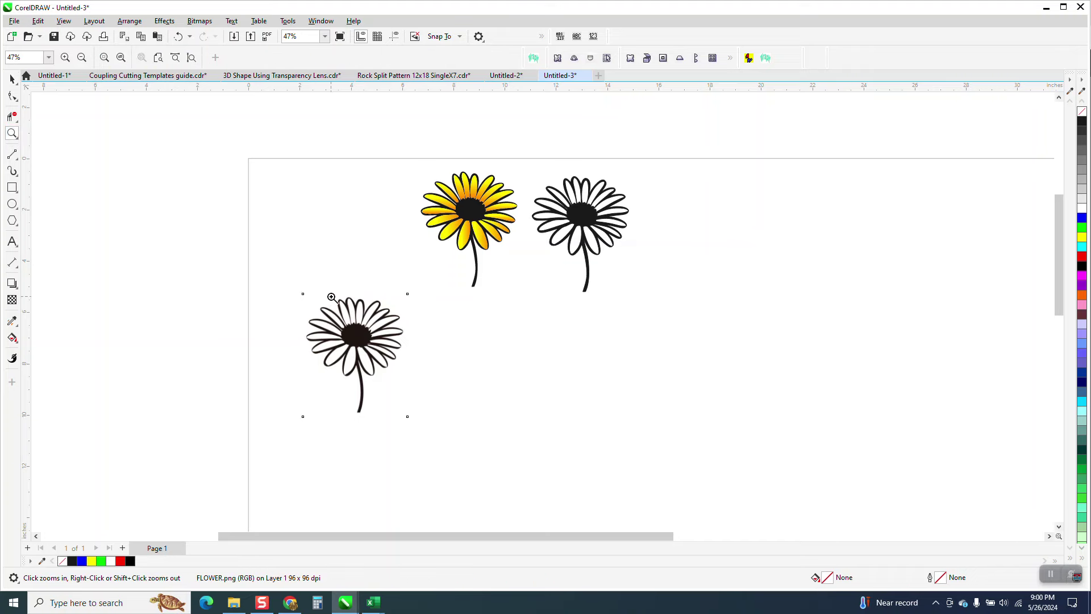
left_click_drag(425, 172, 561, 248)
right_click(492, 195)
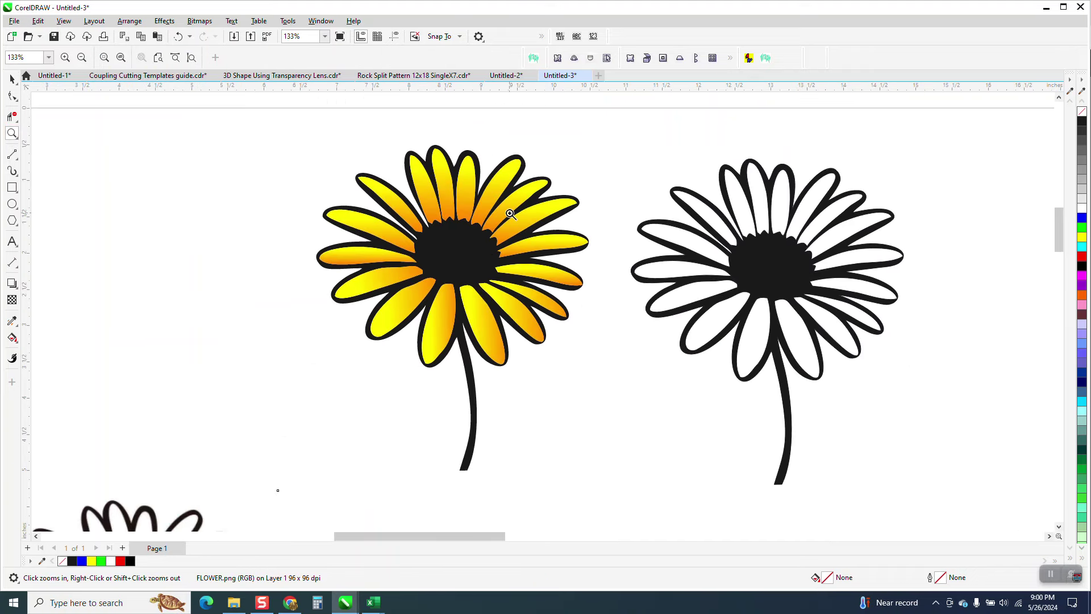
scroll(513, 212, "down", 2)
left_click_drag(444, 178, 650, 343)
right_click(531, 261)
scroll(534, 253, "down", 2)
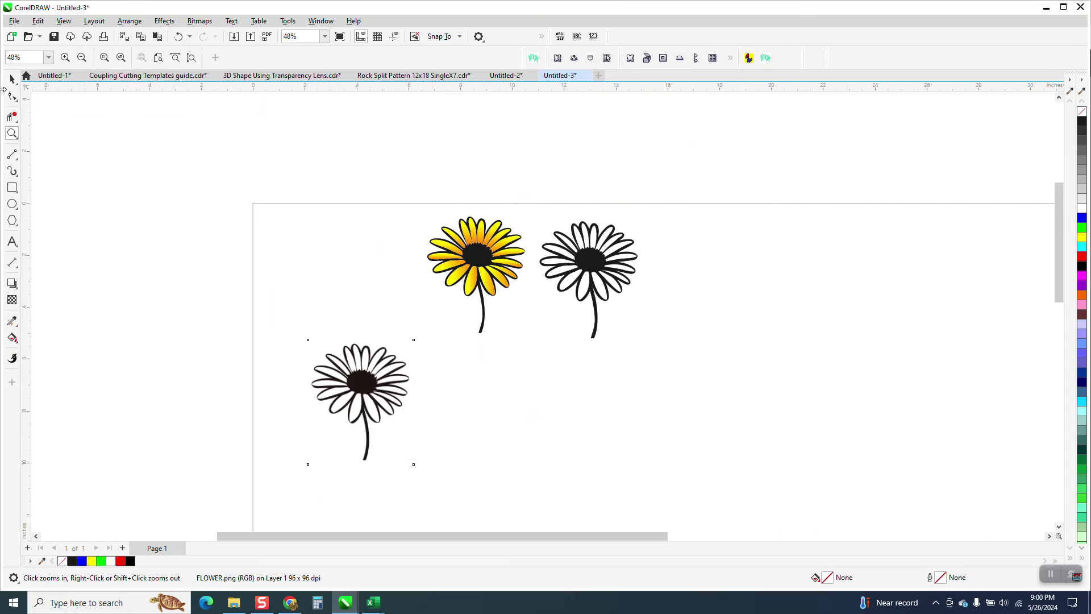
left_click(12, 80)
Step: Outline-trace the lower daisy bitmap as Clipart and shift the traced group 8 inches right
left_click(360, 352)
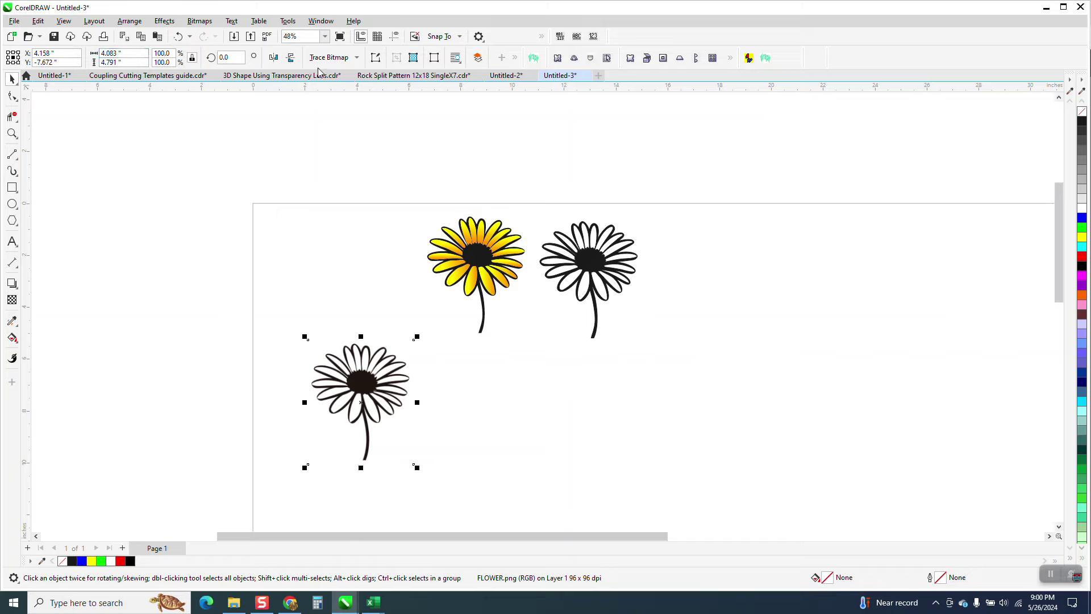
left_click(358, 59)
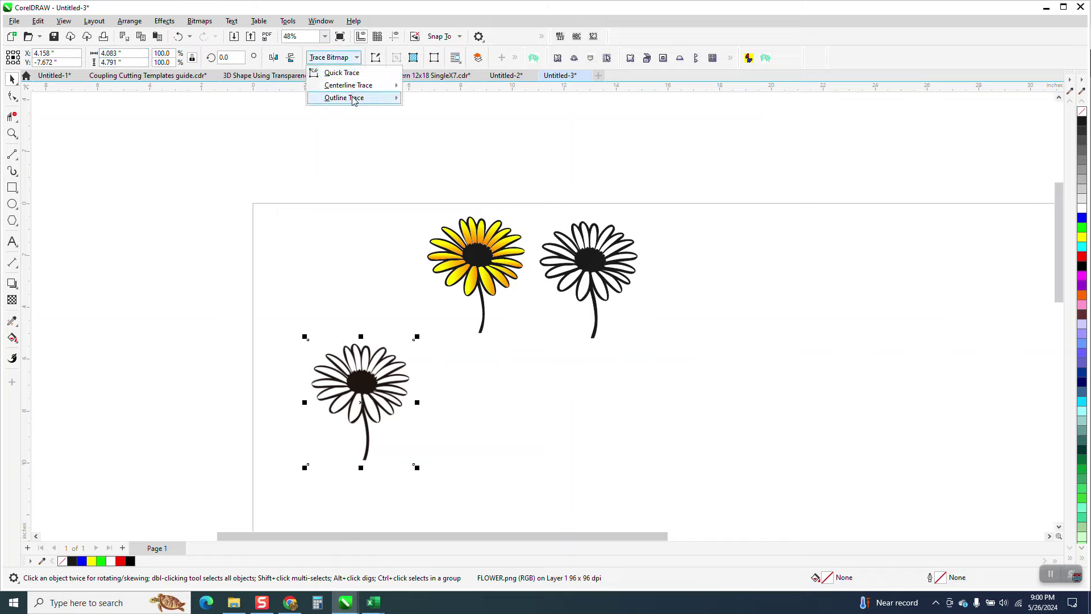
mouse_move(355, 99)
left_click(431, 138)
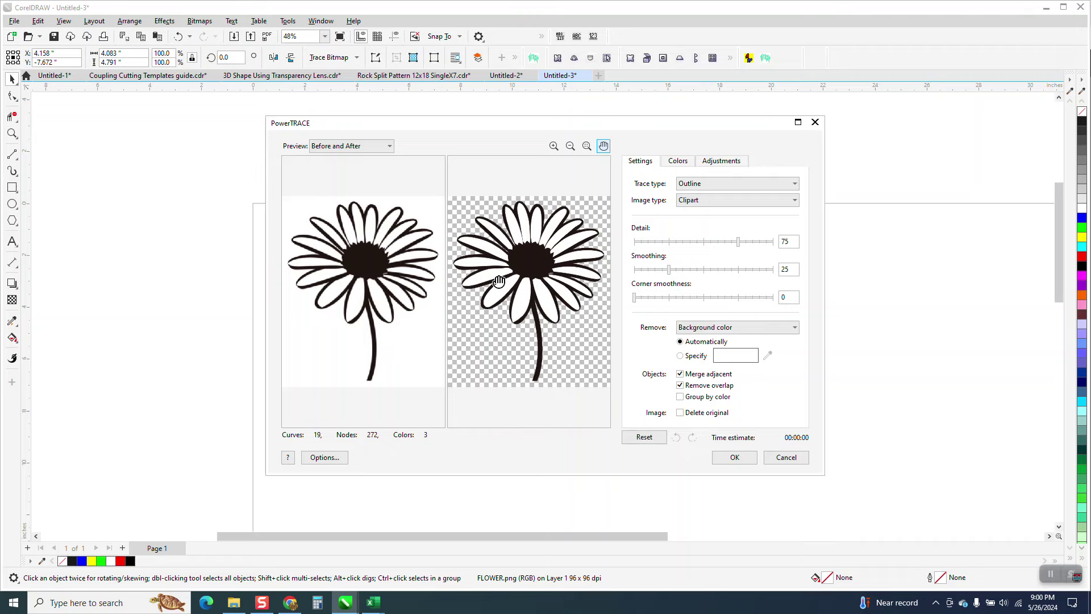
left_click(734, 457)
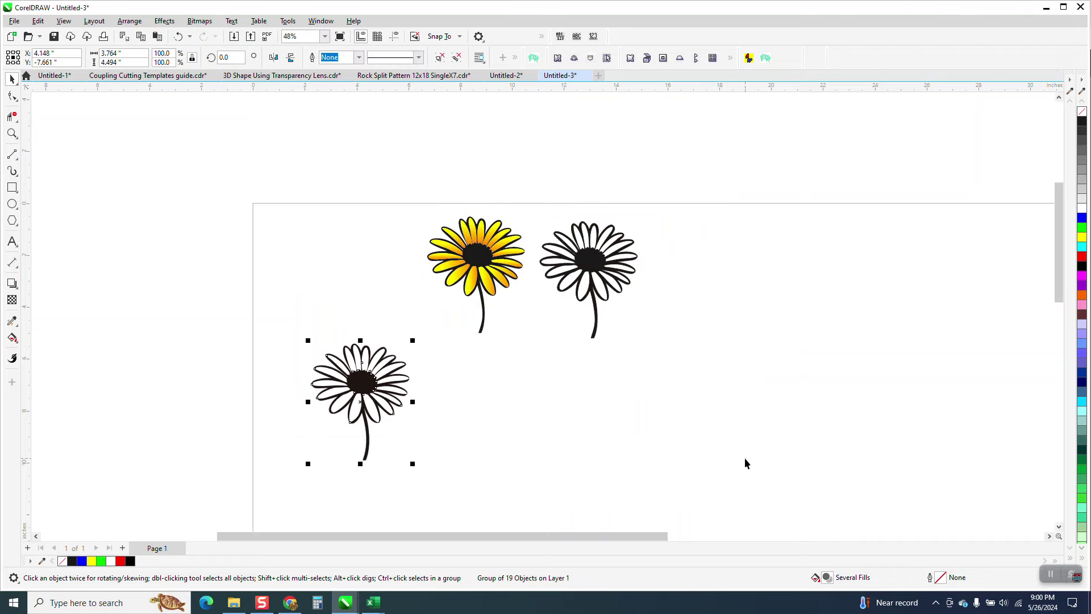
key("Right")
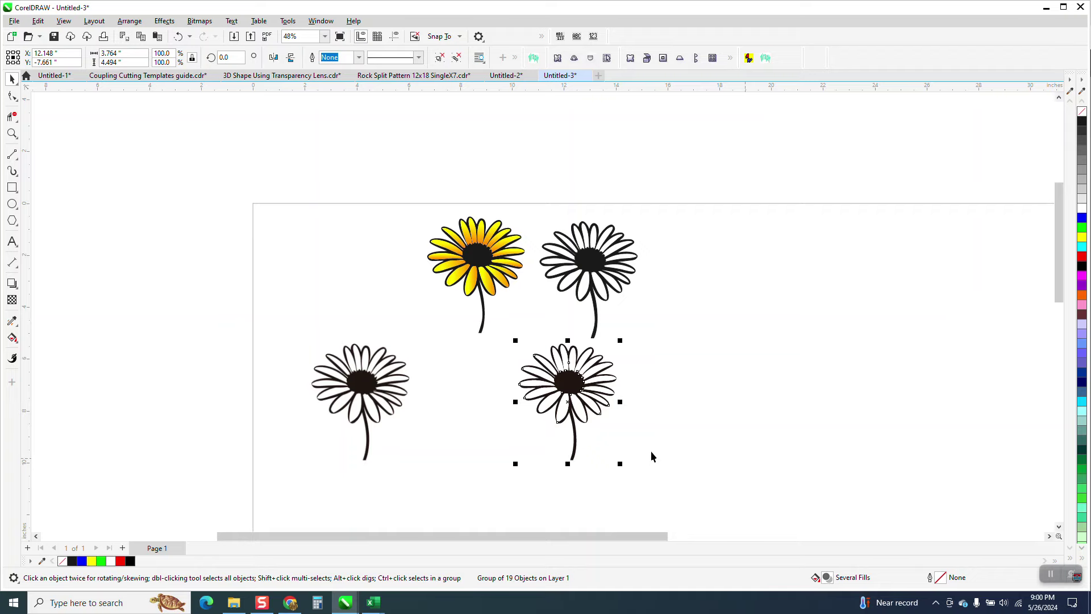
Step: Zoom in and draw a rectangle around the traced daisy
left_click(13, 133)
left_click_drag(497, 323, 691, 467)
left_click(12, 189)
scroll(352, 235, "down", 1)
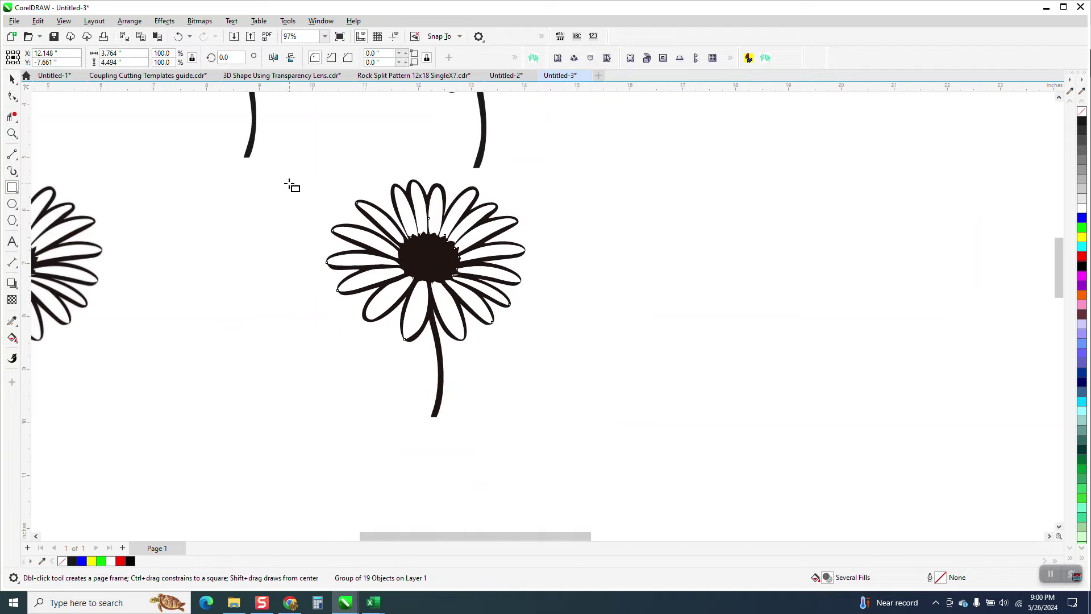
mouse_move(282, 172)
left_mouse_down()
mouse_move(536, 392)
mouse_move(611, 432)
left_mouse_up()
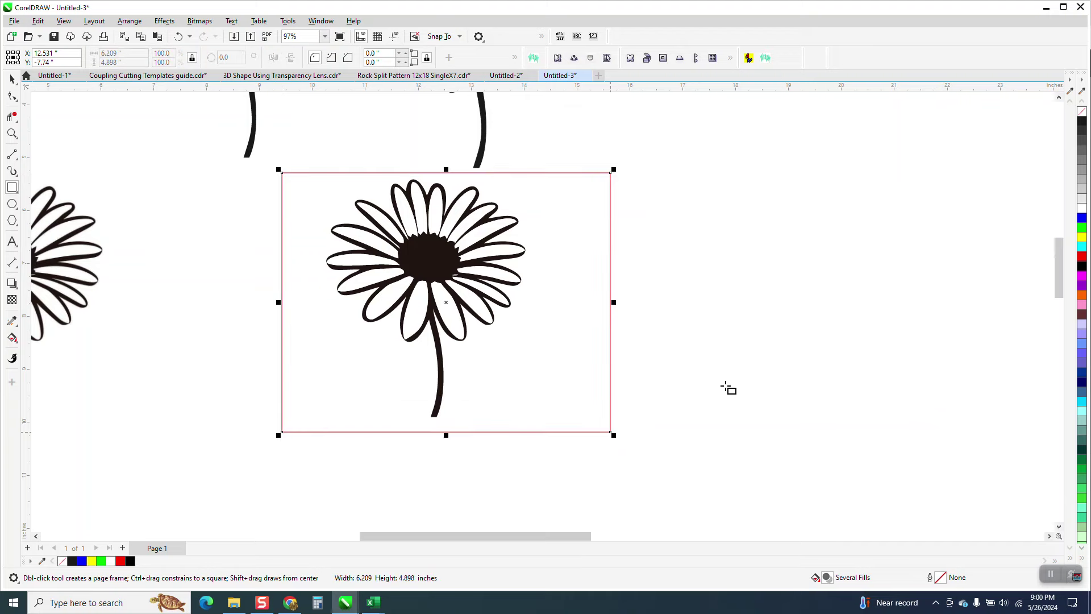
Step: Fill the rectangle yellow and send it to the back of the page
left_click(1082, 237)
left_click(135, 22)
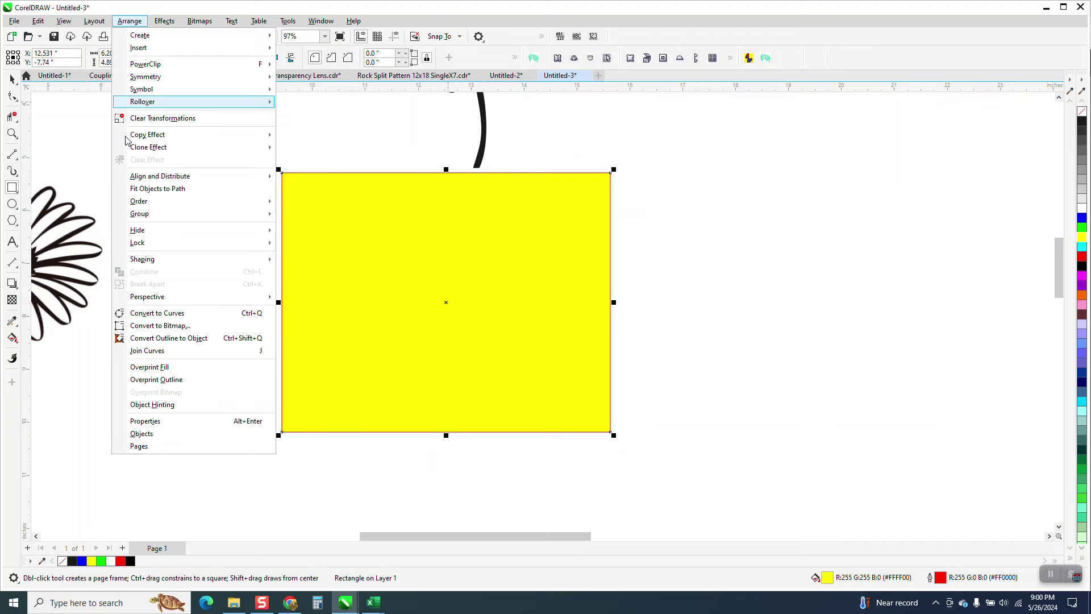
mouse_move(139, 201)
left_click(307, 226)
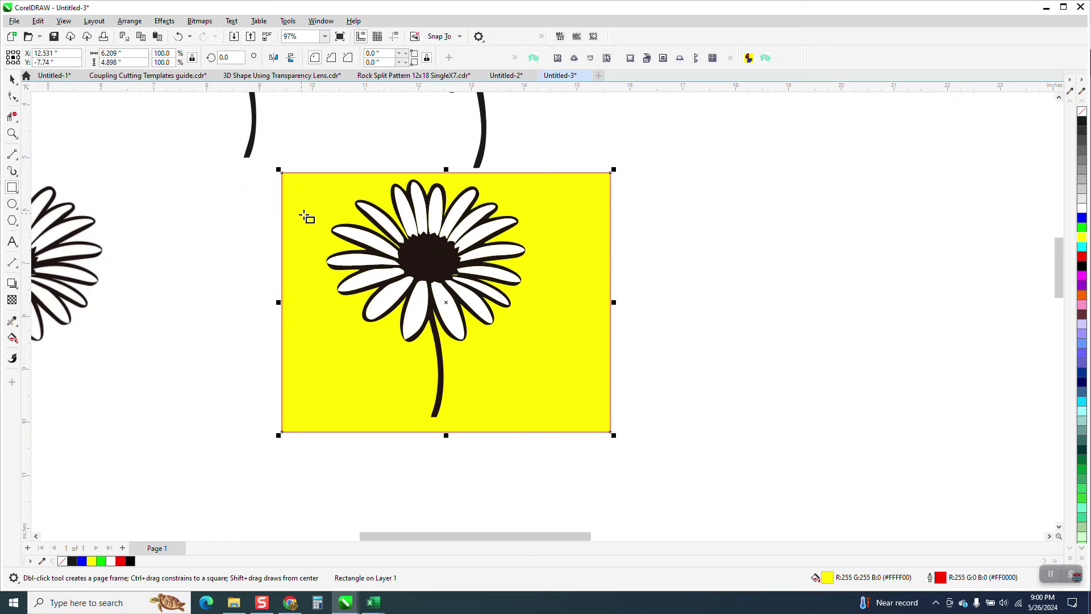
left_click(12, 79)
left_click(122, 136)
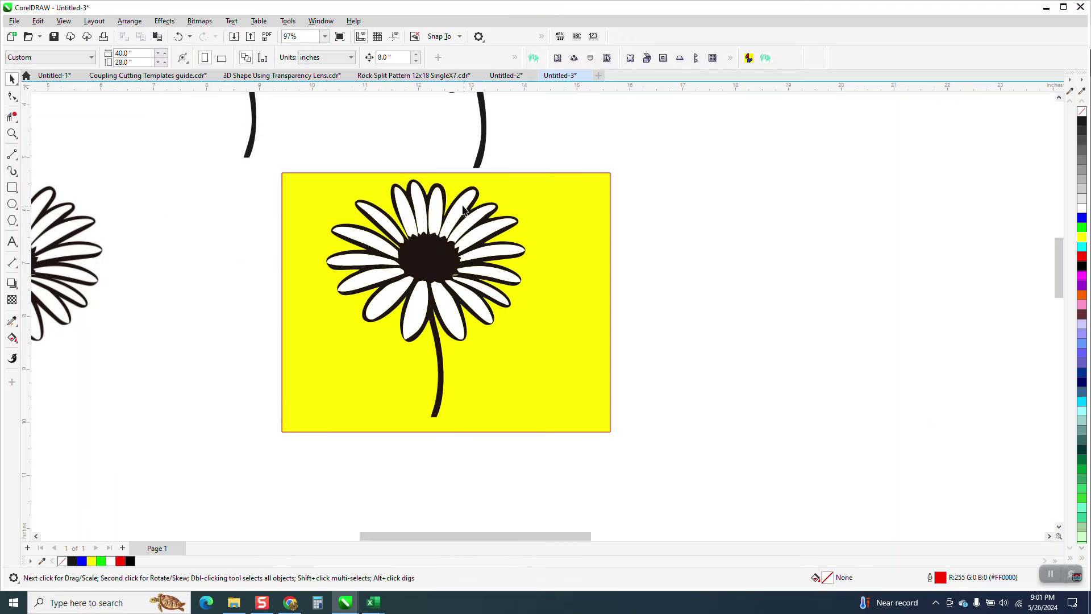
Step: Ungroup the traced daisy and move its black outline curve 8 inches right
left_click(446, 202)
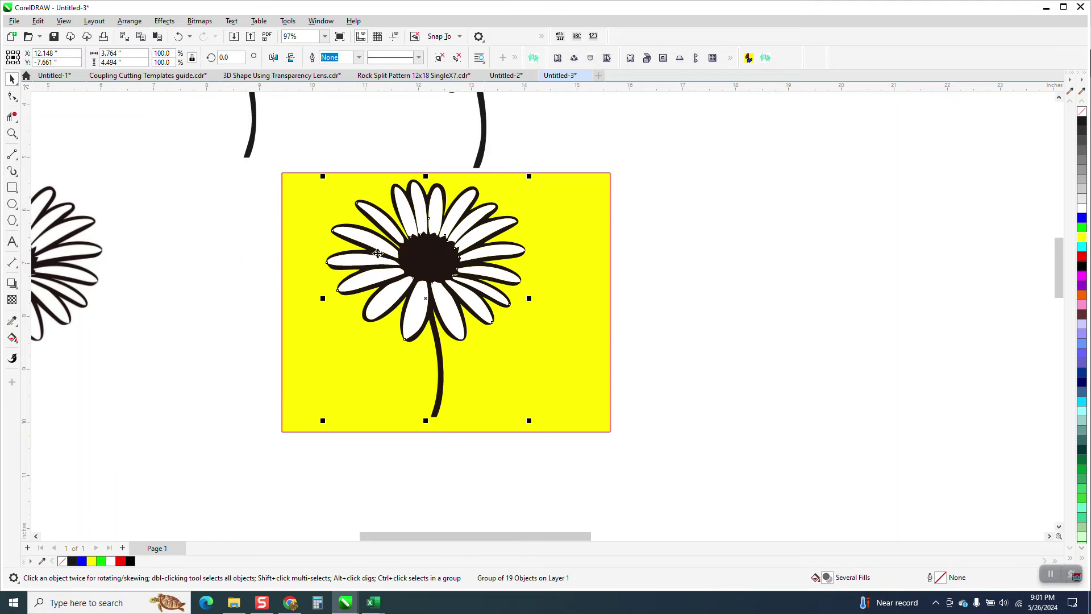
left_click(130, 21)
mouse_move(267, 213)
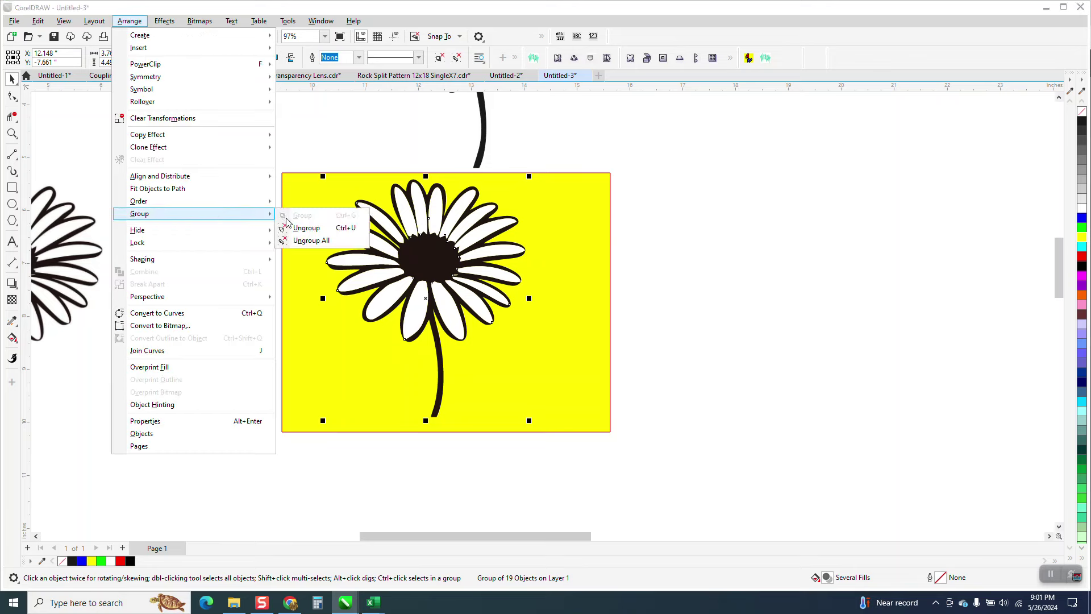
left_click(291, 228)
left_click(244, 214)
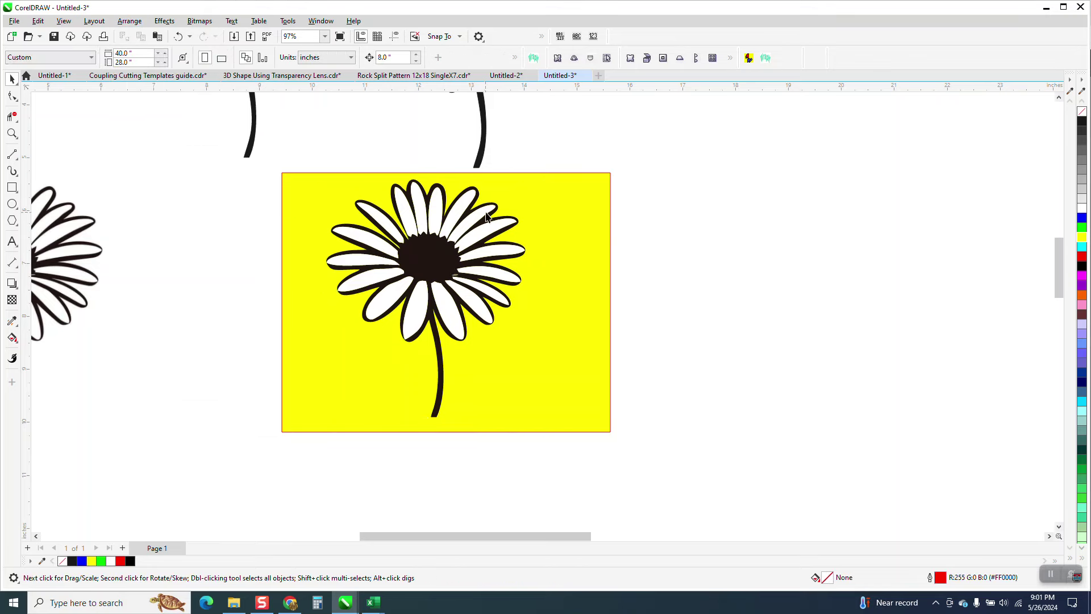
left_click(442, 266)
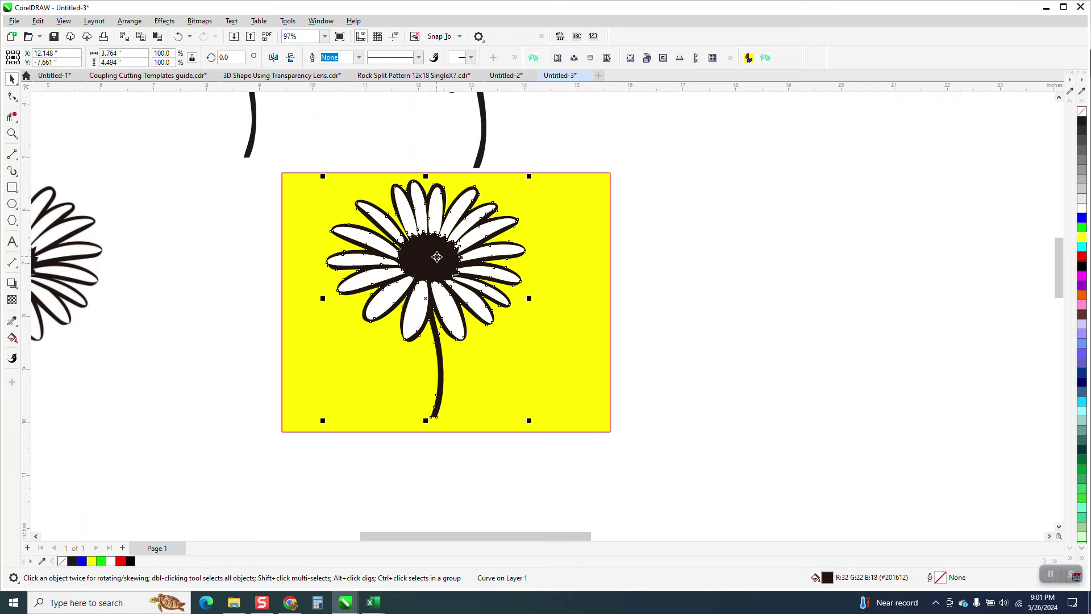
key("shift+Right")
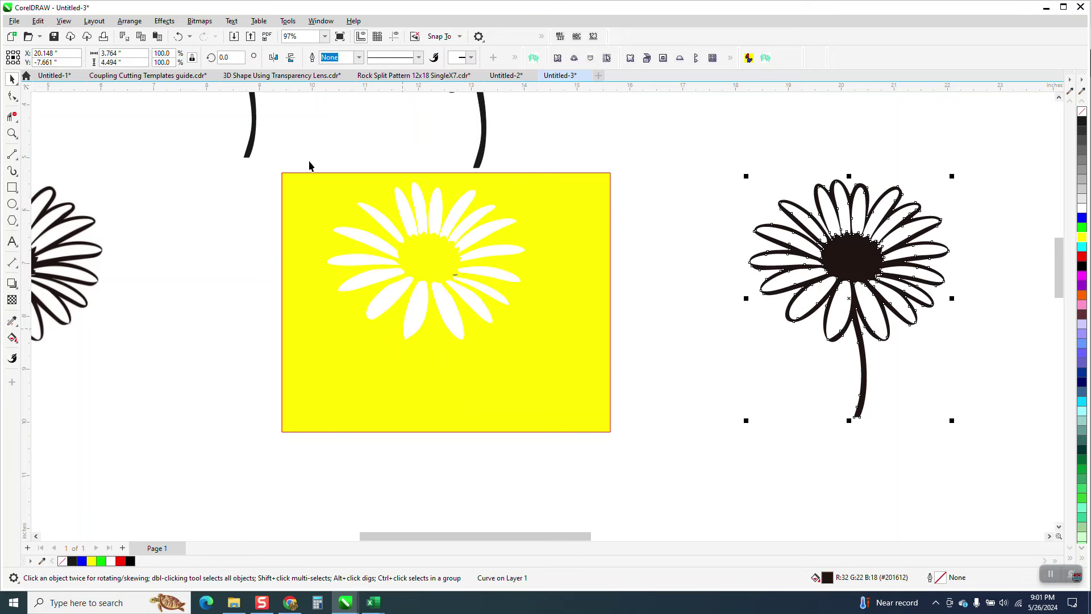
Step: Delete the white petal shapes and yellow rectangle, then move the outline 8 inches back left
left_click_drag(295, 142, 576, 356)
key("Delete")
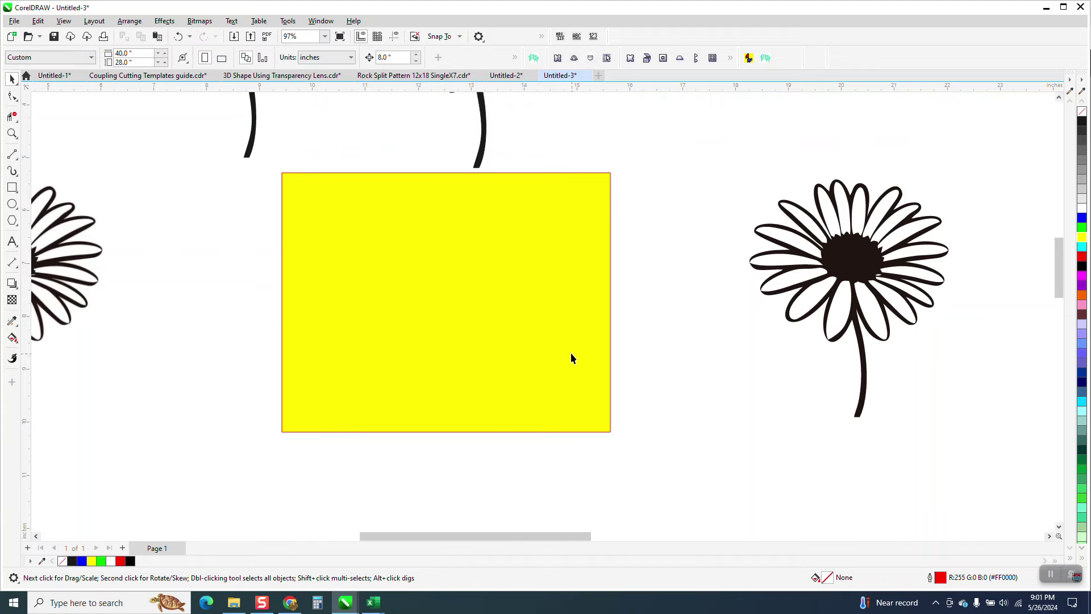
left_click(580, 315)
key("Delete")
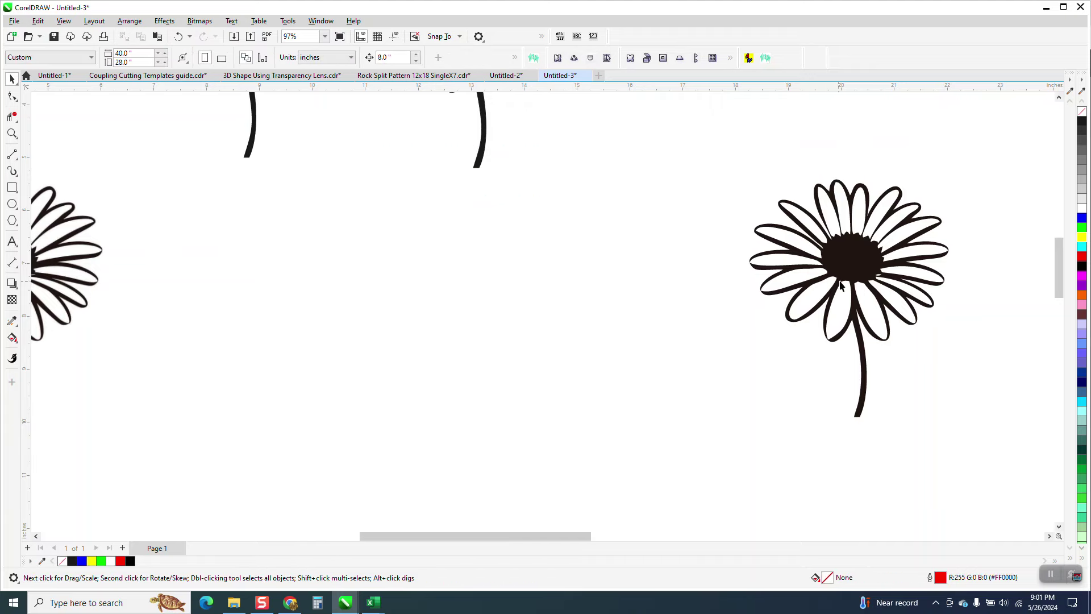
left_click(842, 285)
key("shift+Left")
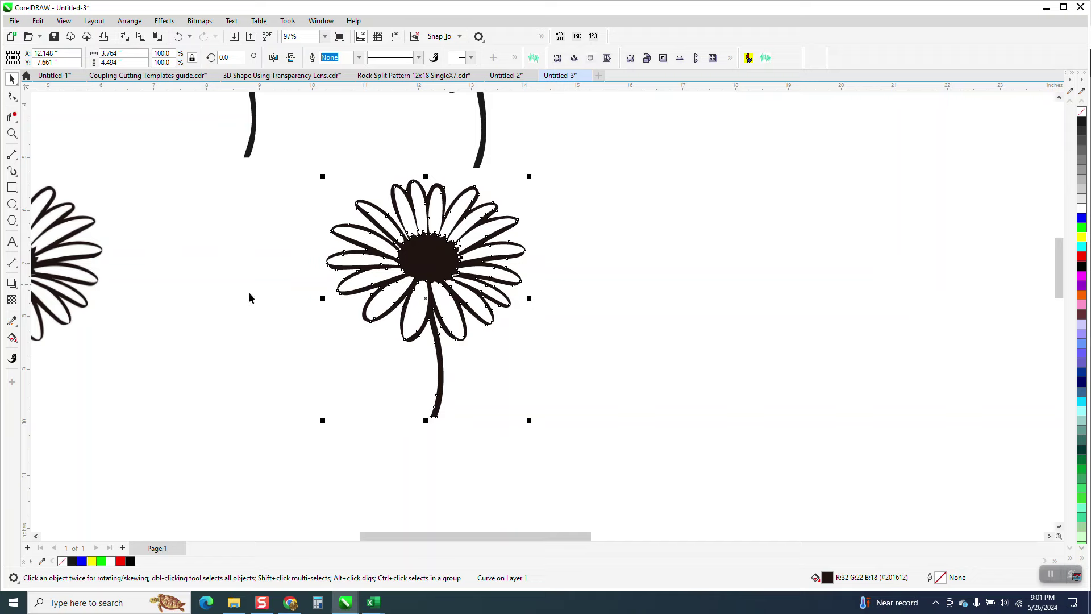
Step: Zoom in on the traced daisy's lower petals and stem, then zoom out and select the flower
left_click(12, 153)
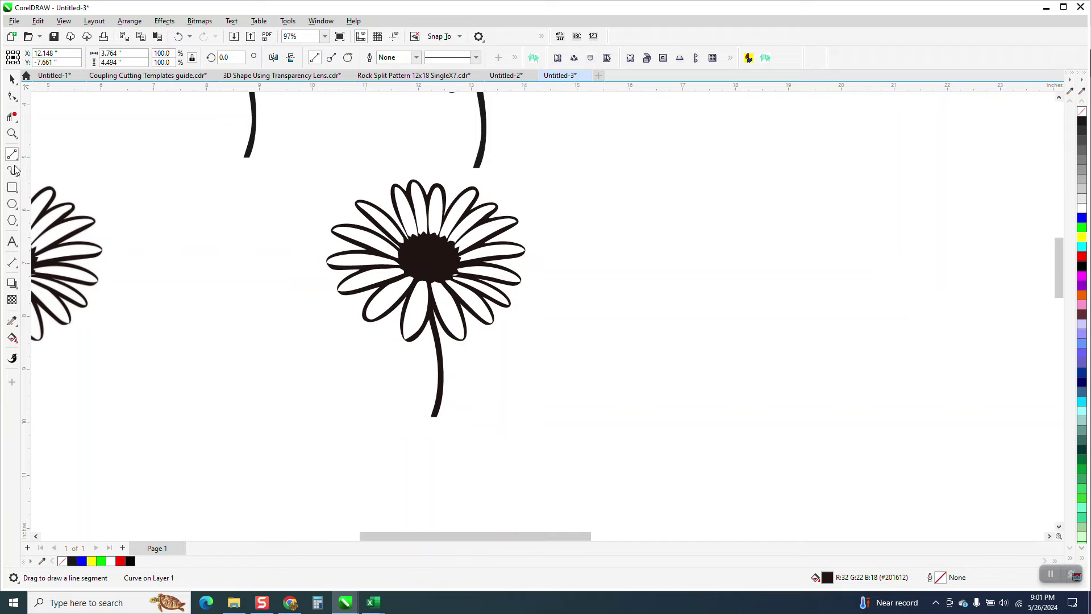
left_click(12, 134)
left_click_drag(378, 292, 467, 377)
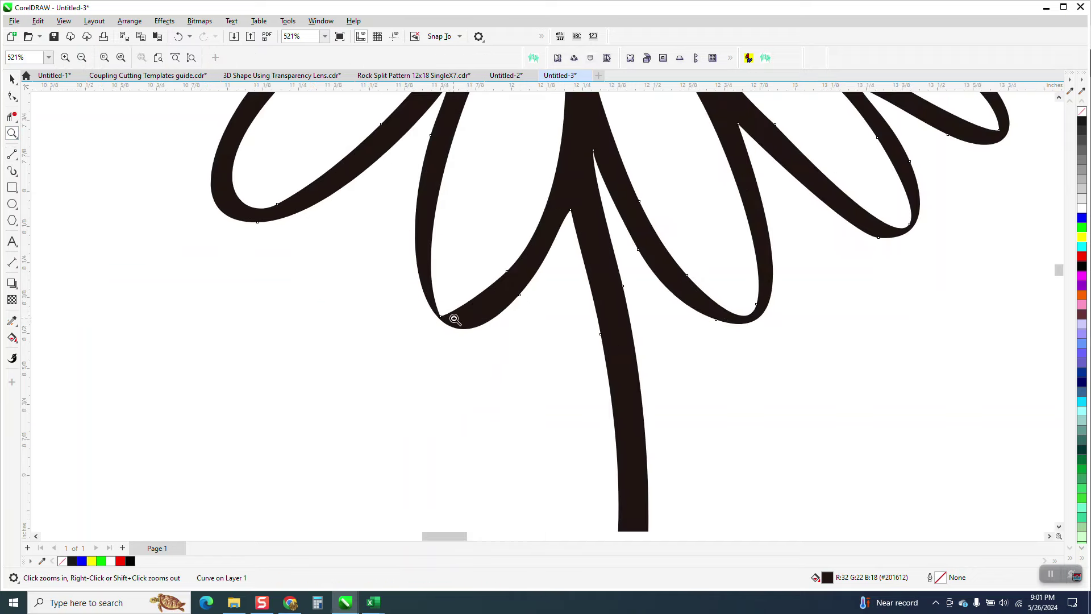
scroll(441, 349, "down", 2)
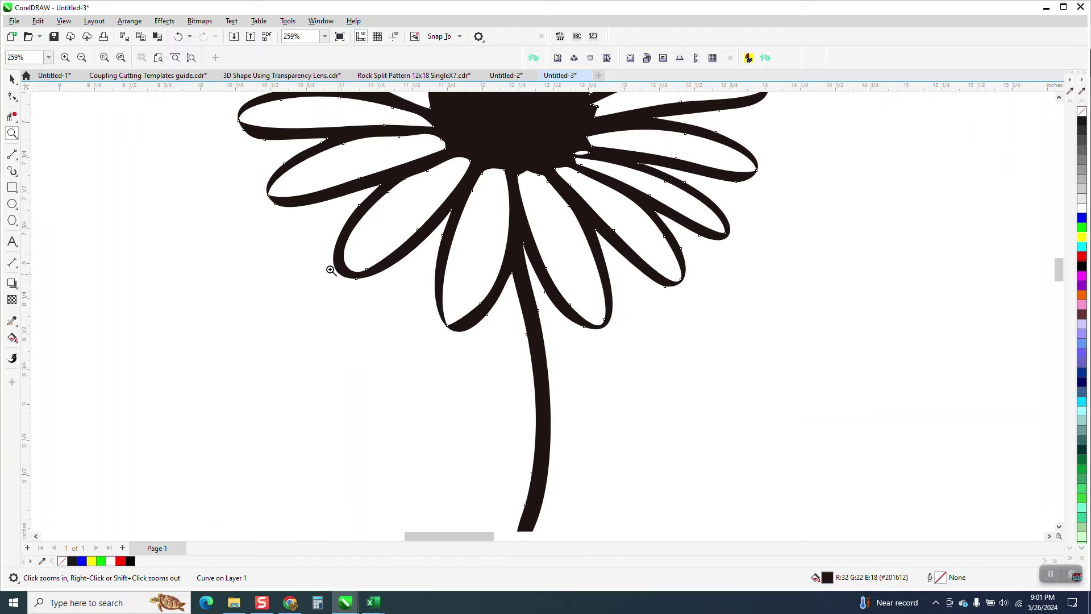
scroll(296, 216, "up", 5)
scroll(282, 279, "down", 4)
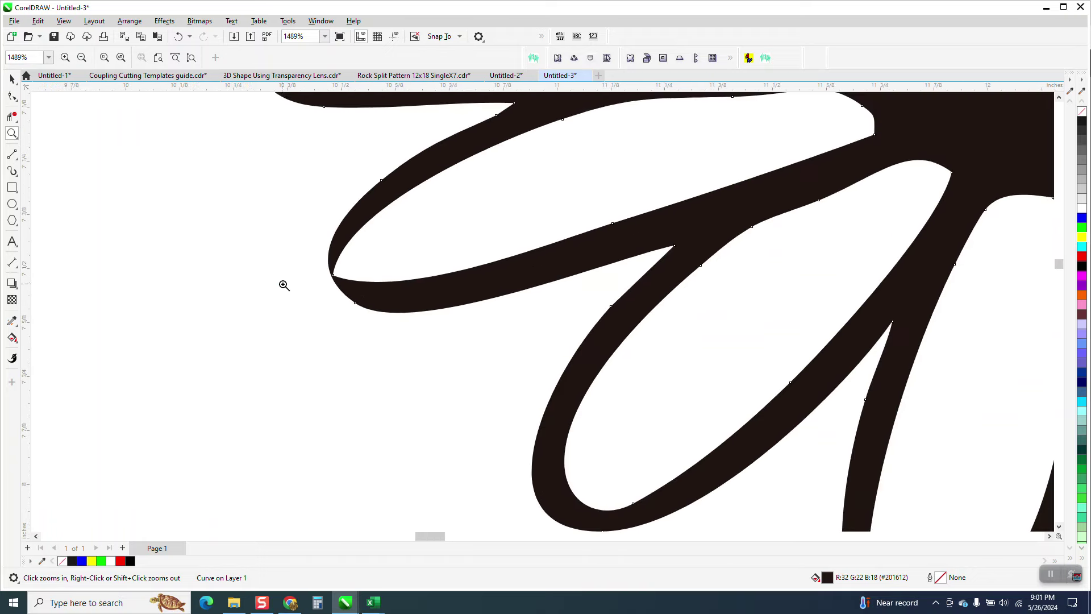
scroll(282, 262, "down", 3)
left_click(12, 79)
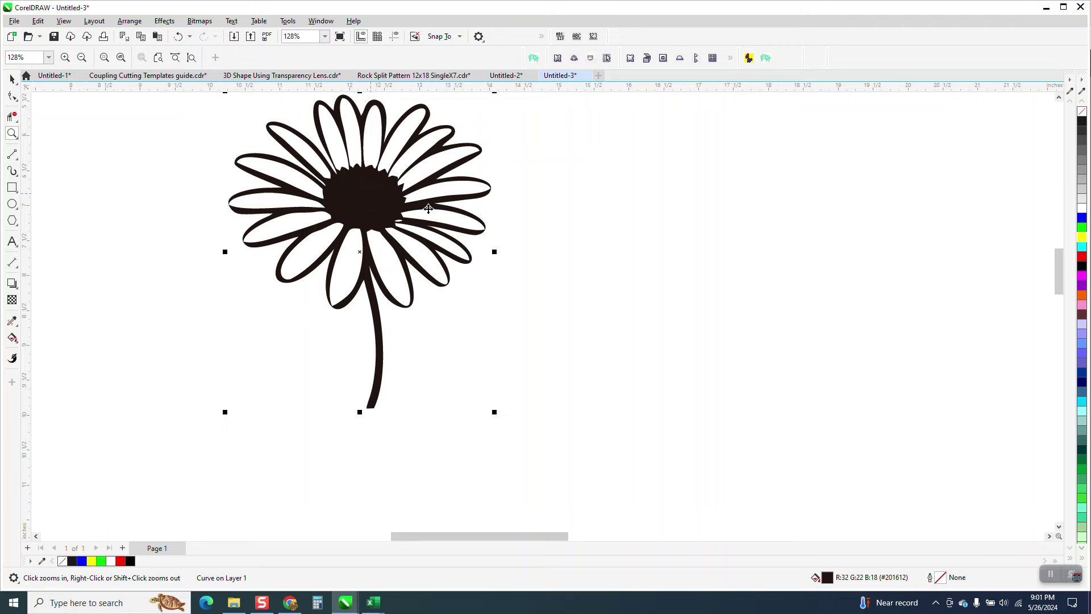
key("space")
Step: Remove the daisy's fill, give it a dark outline, and round a lower petal tip
left_click(1081, 111)
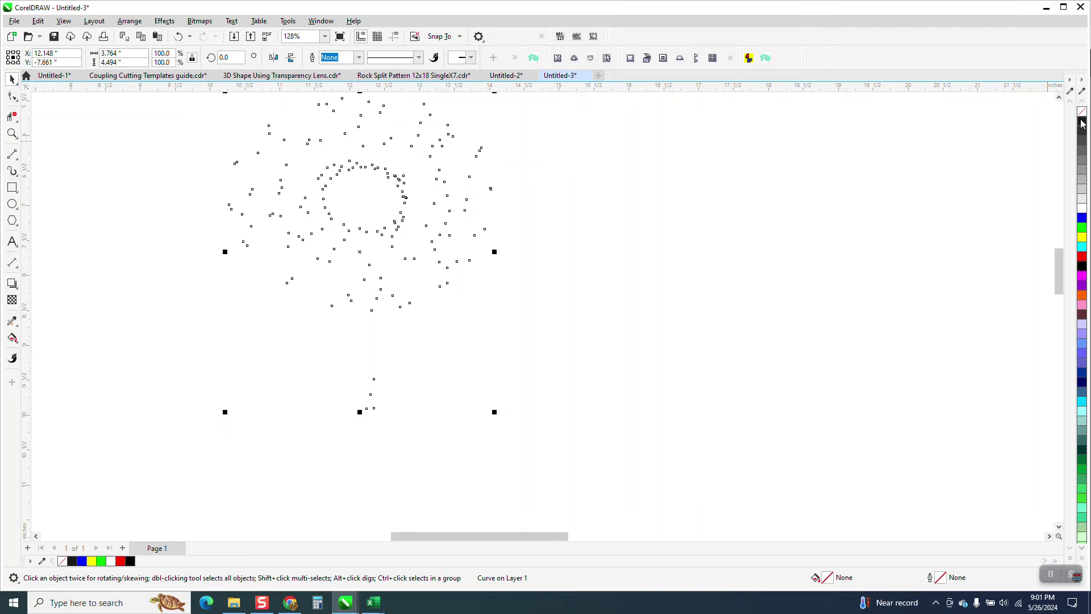
right_click(1081, 121)
key("F10")
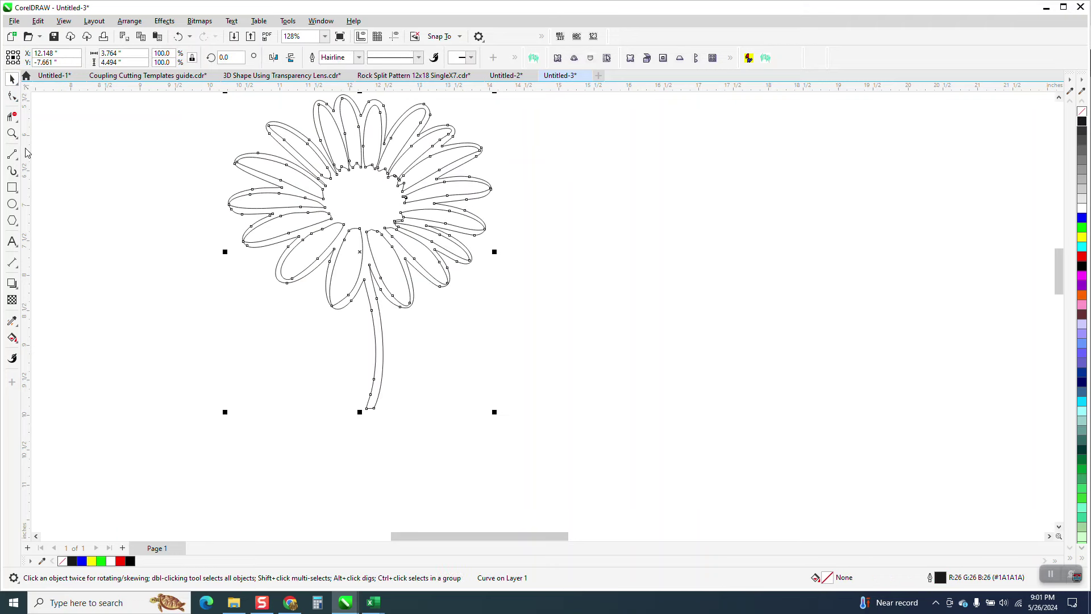
left_click(12, 135)
left_click_drag(306, 259, 431, 348)
left_click(12, 97)
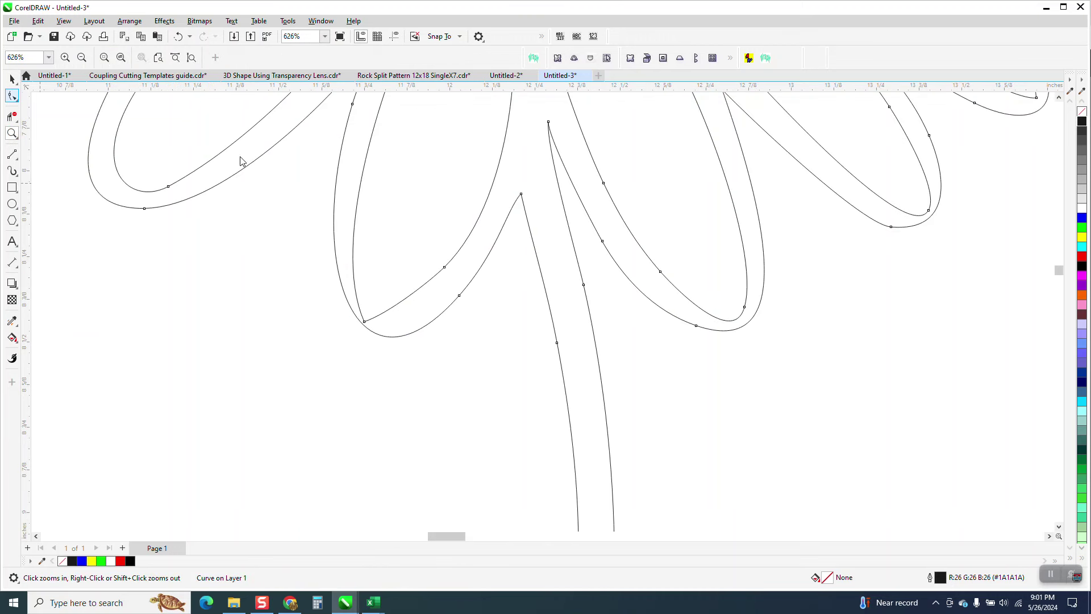
left_click(365, 322)
left_click_drag(365, 323, 401, 326)
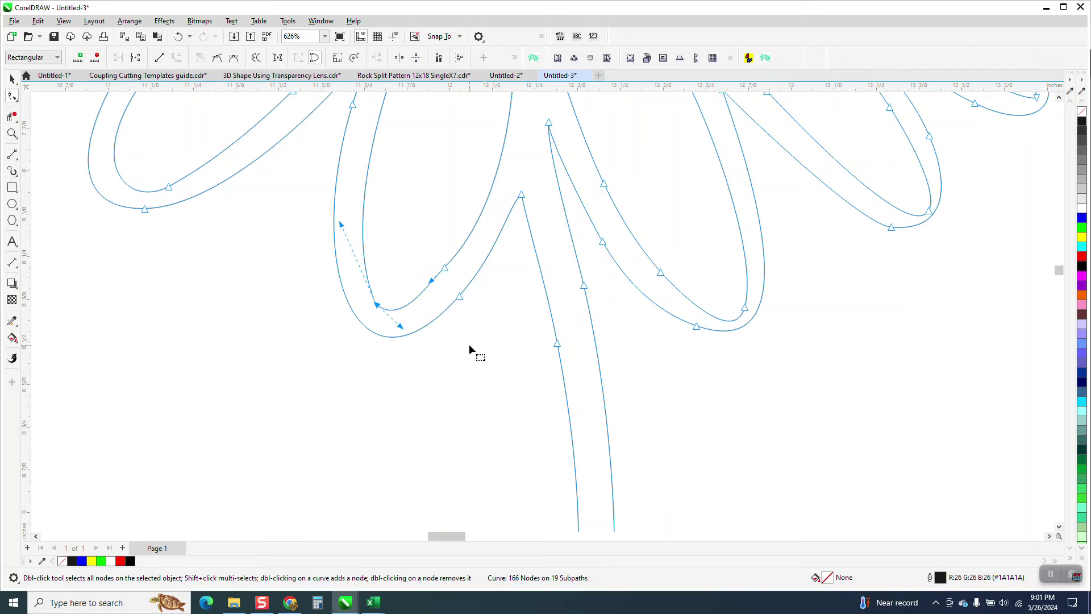
Step: Reshape a left petal tip by moving its node inward and adjusting both curves
scroll(469, 343, "down", 2)
left_click(13, 135)
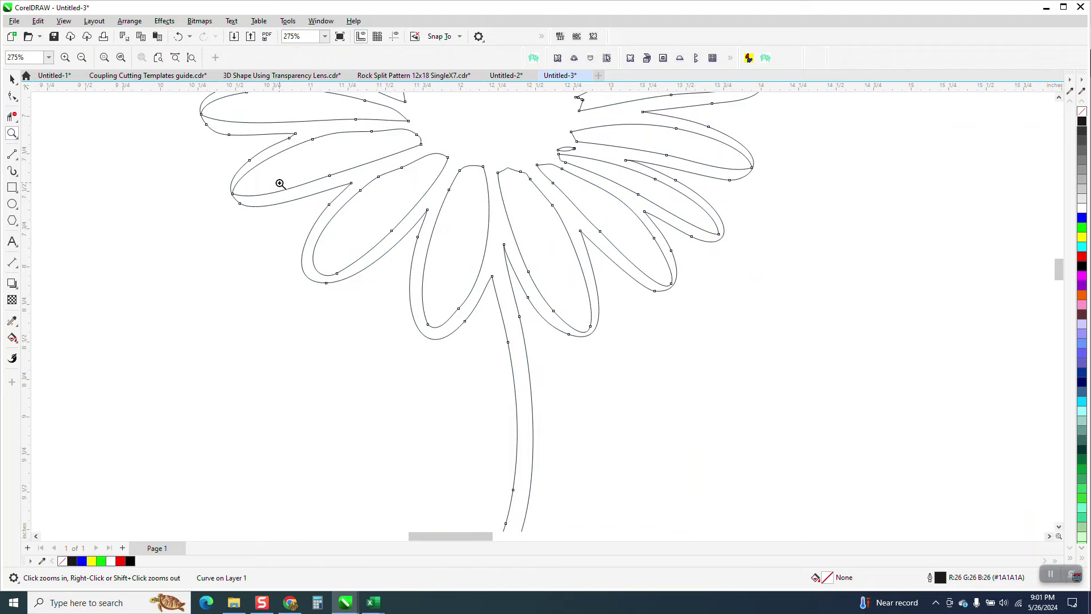
left_click_drag(351, 255, 351, 255)
key("F10")
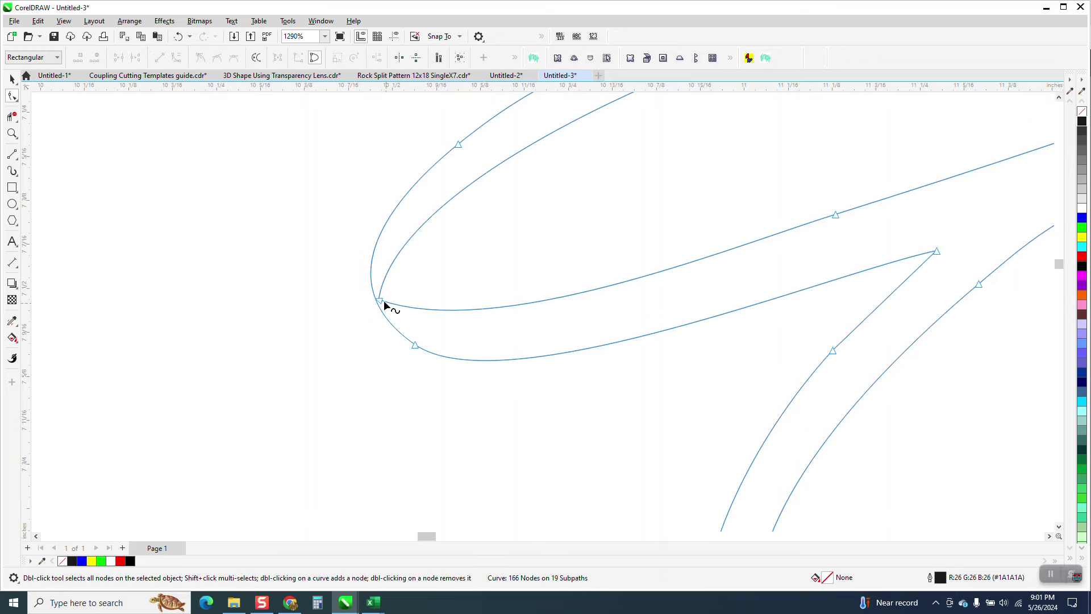
left_click_drag(384, 300, 419, 290)
left_click_drag(533, 334, 489, 348)
left_click_drag(433, 185, 421, 195)
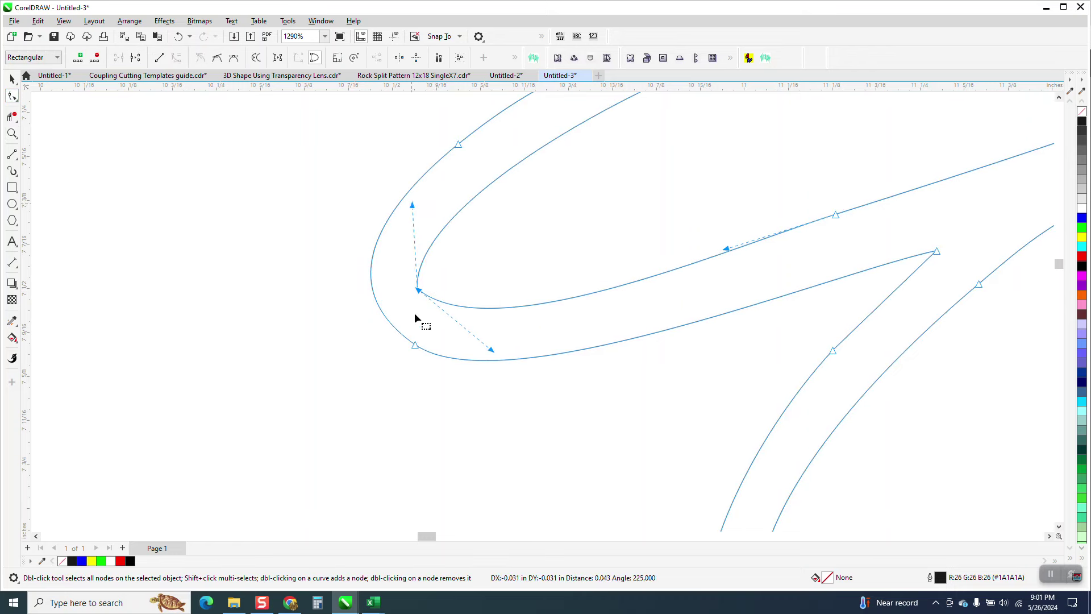
Step: Reshape the next petal tip by moving its node and adjusting its upper and lower curves
scroll(393, 354, "down", 3)
scroll(393, 353, "down", 2)
key("z")
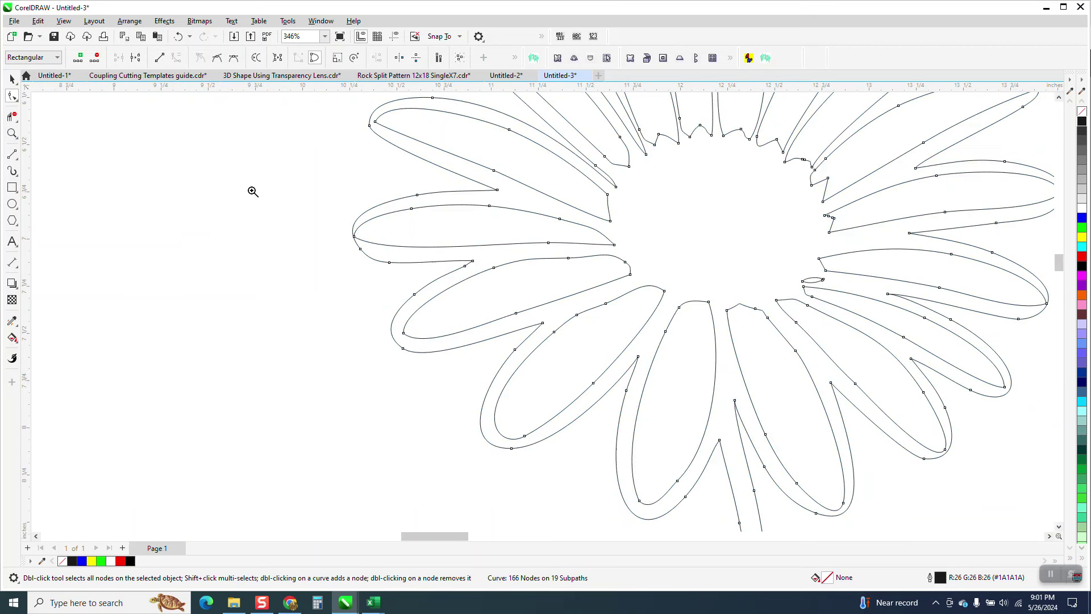
left_click_drag(294, 195, 511, 301)
key("F10")
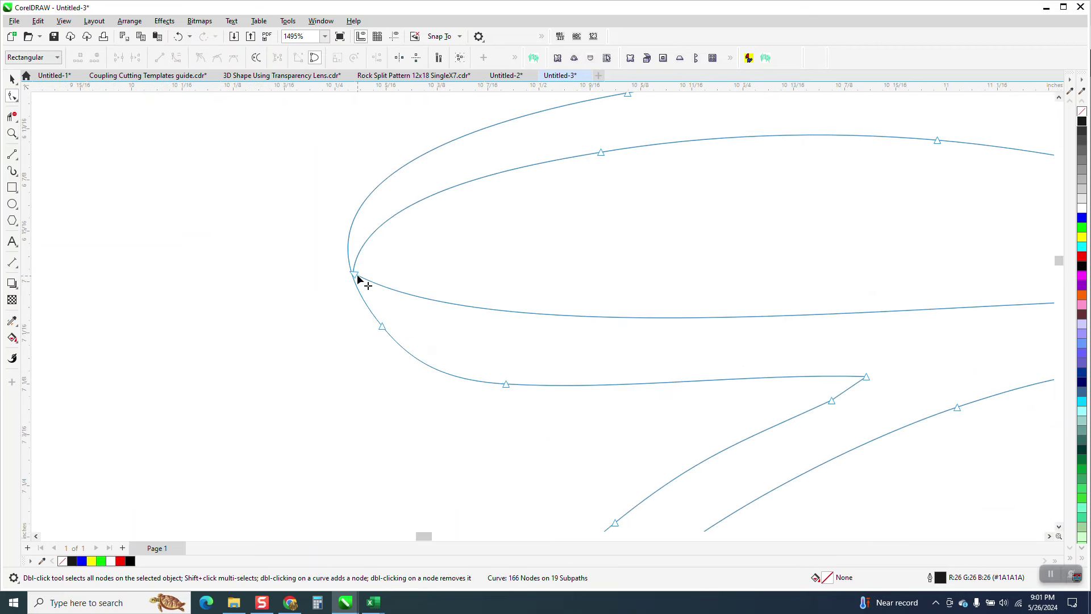
left_click(427, 269)
left_click_drag(429, 271, 452, 273)
left_click_drag(458, 187, 427, 174)
left_click_drag(595, 348, 529, 359)
Step: Nudge another petal's tip node to refine its shape
scroll(239, 397, "down", 1)
scroll(238, 398, "down", 3)
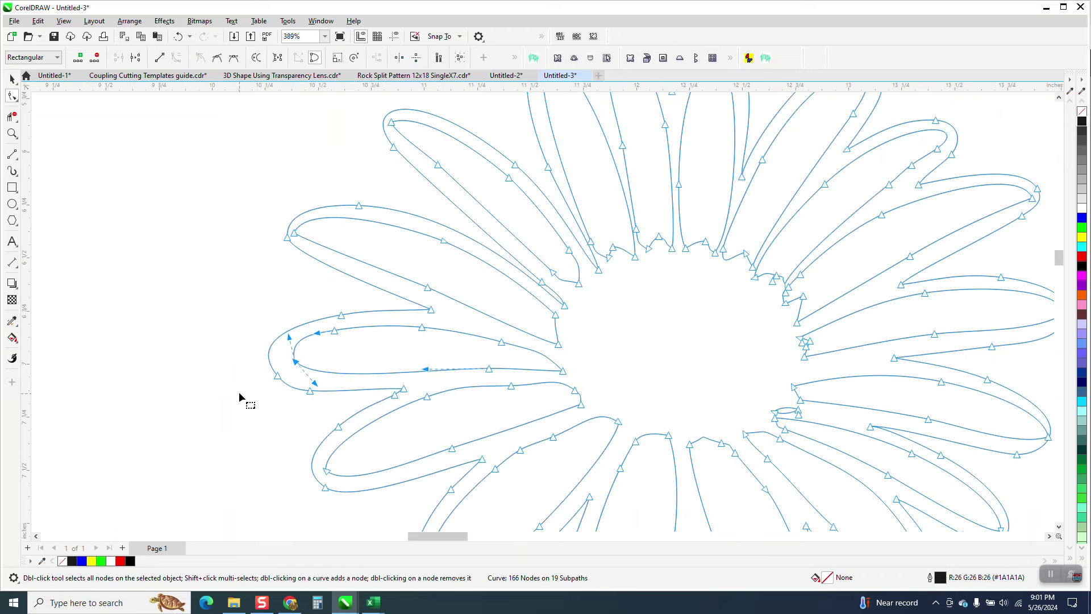
left_click(304, 233)
mouse_move(304, 233)
left_mouse_down()
mouse_move(316, 237)
mouse_move(294, 243)
left_mouse_up()
Step: Round the upper-left petal by moving its tip node and adjusting the curves beside it
scroll(256, 263, "down", 1)
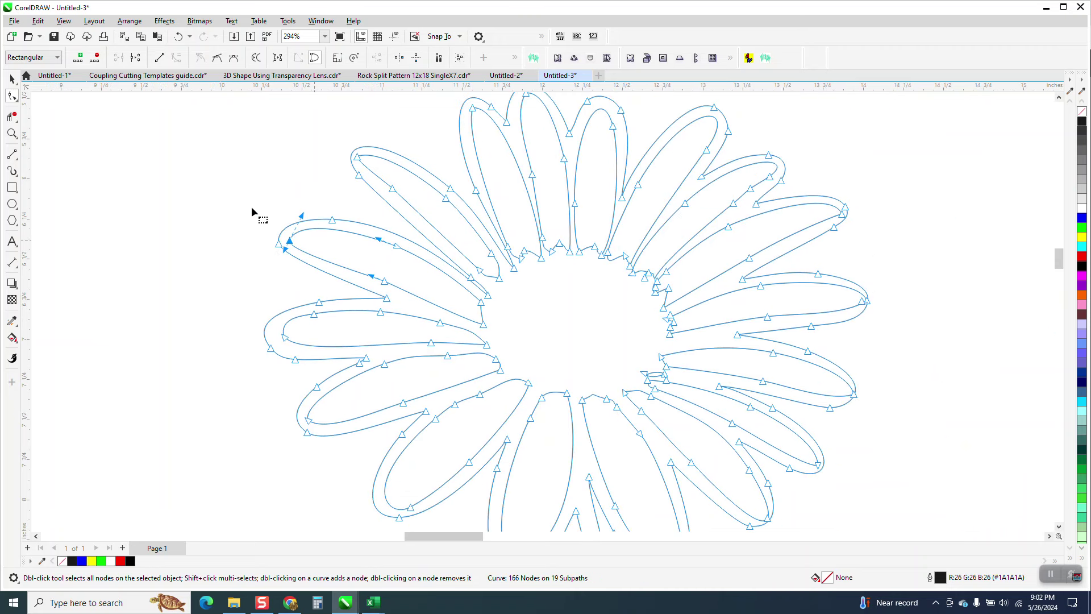
left_click(12, 133)
left_click_drag(339, 139, 574, 249)
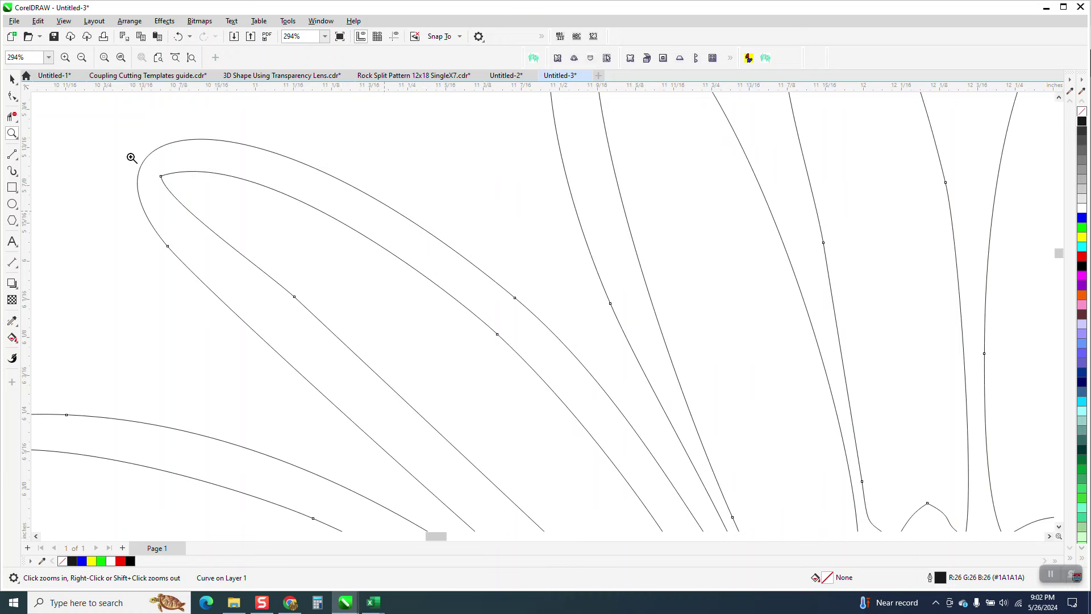
key("F10")
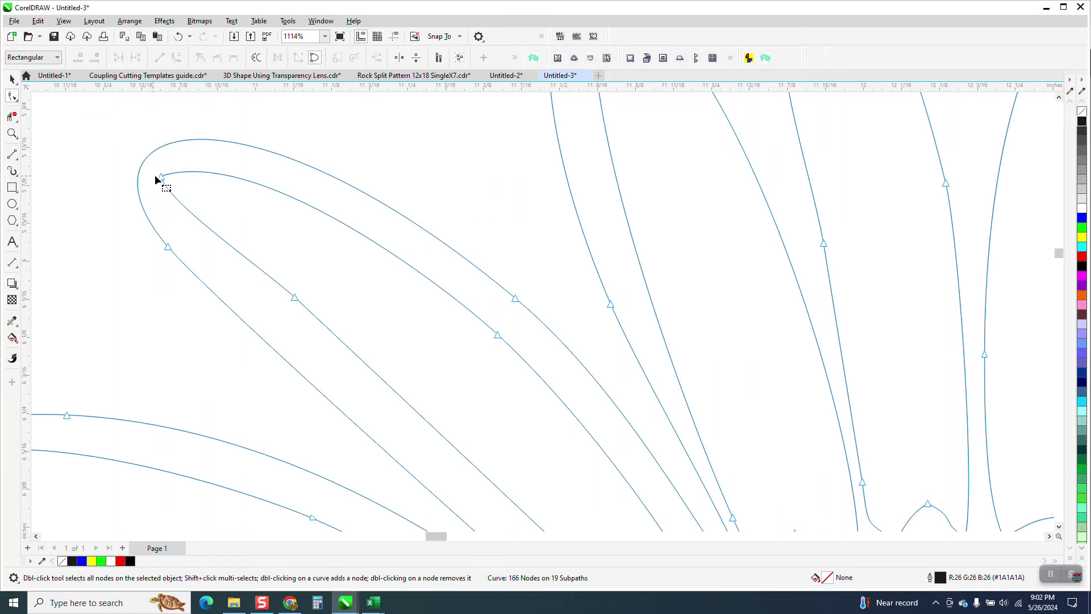
left_click(160, 177)
left_click_drag(161, 176, 146, 203)
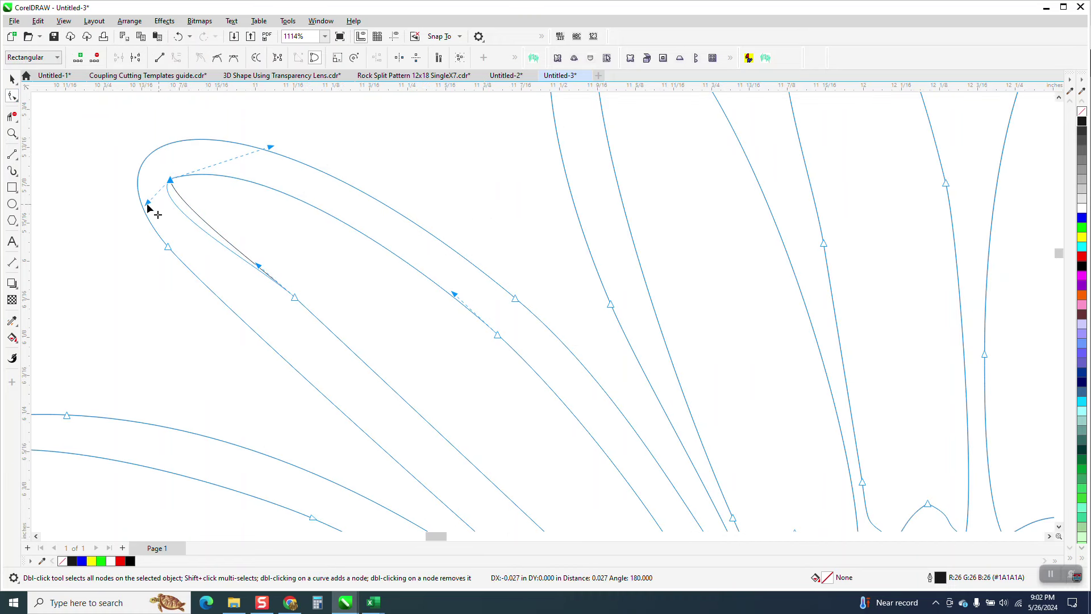
left_click_drag(271, 149, 255, 139)
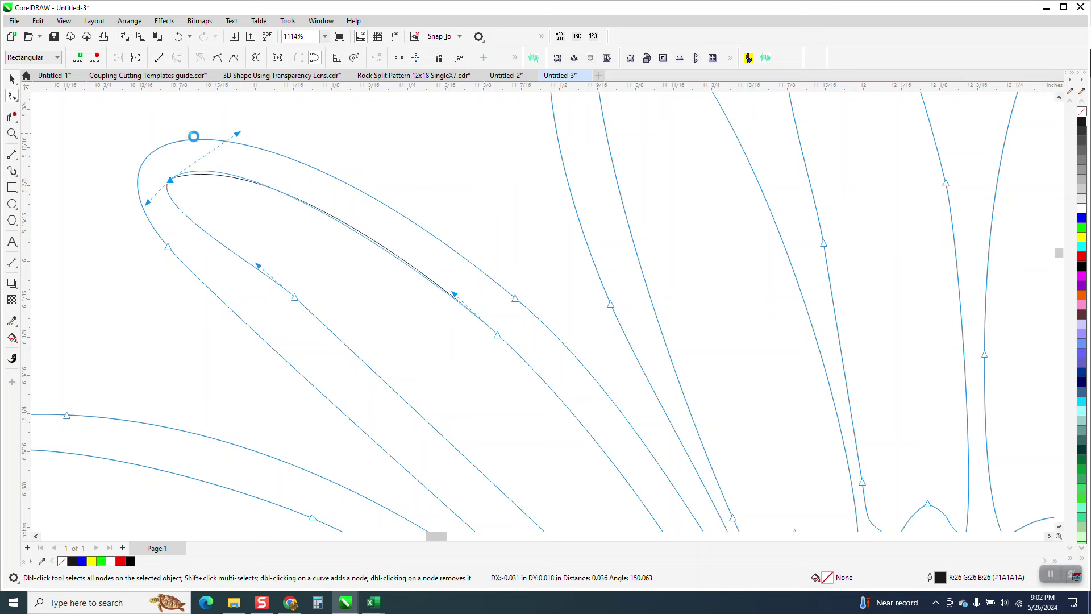
scroll(197, 283, "down", 3)
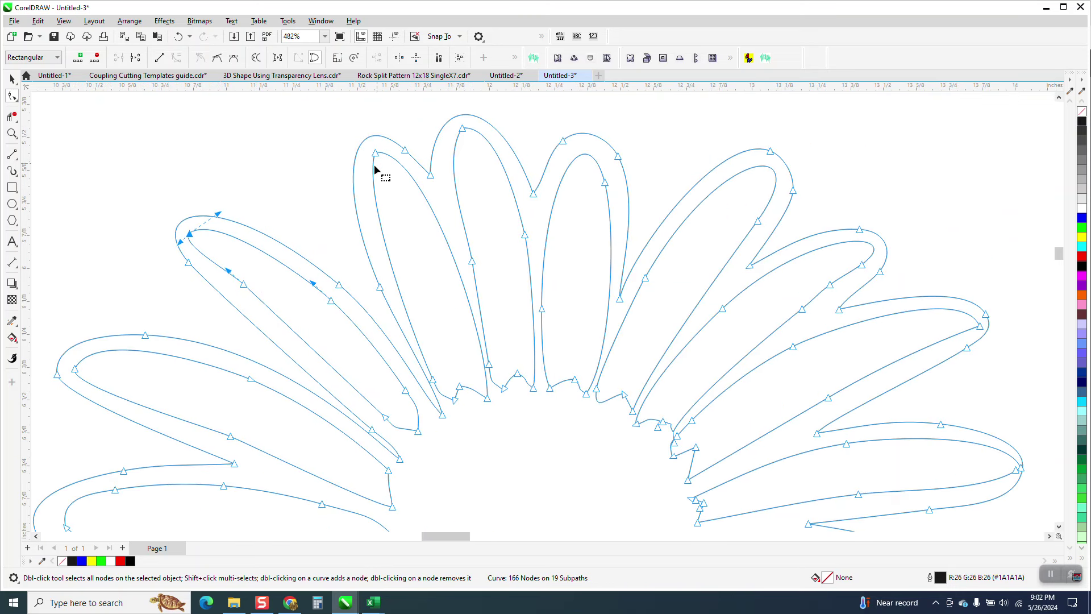
scroll(349, 173, "down", 2)
Step: Delete the stray small loop near the daisy's centre
left_click(12, 133)
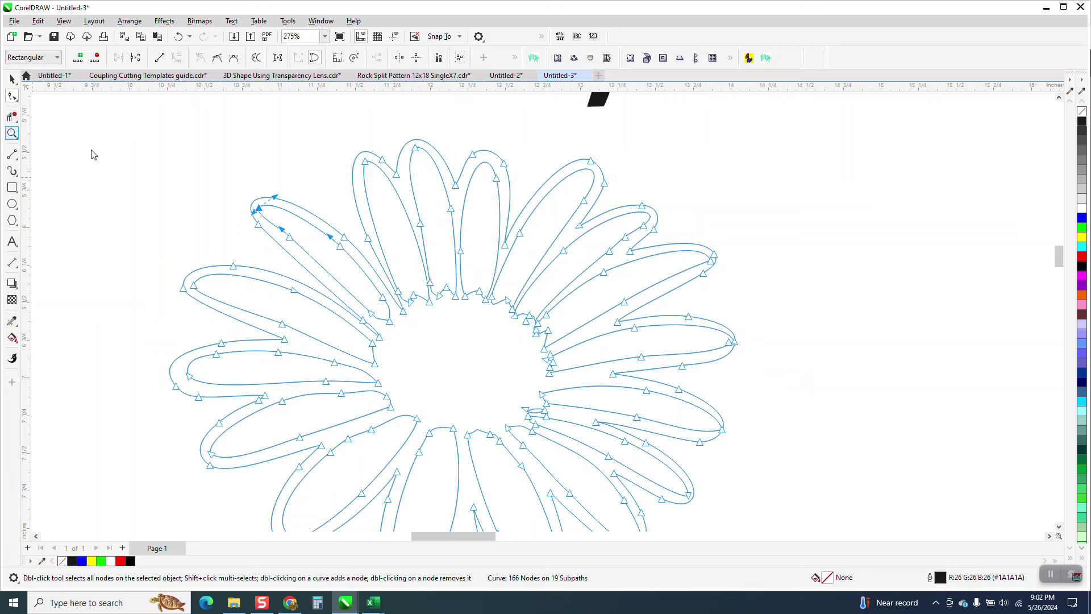
left_click_drag(509, 367, 607, 449)
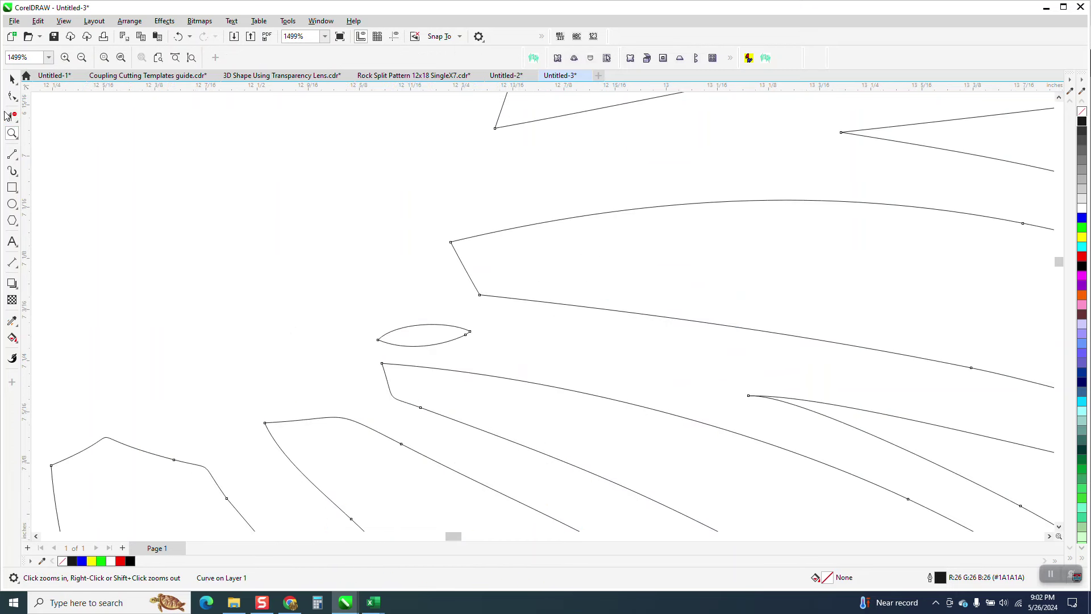
left_click(11, 96)
left_click_drag(340, 291, 479, 356)
key("Delete")
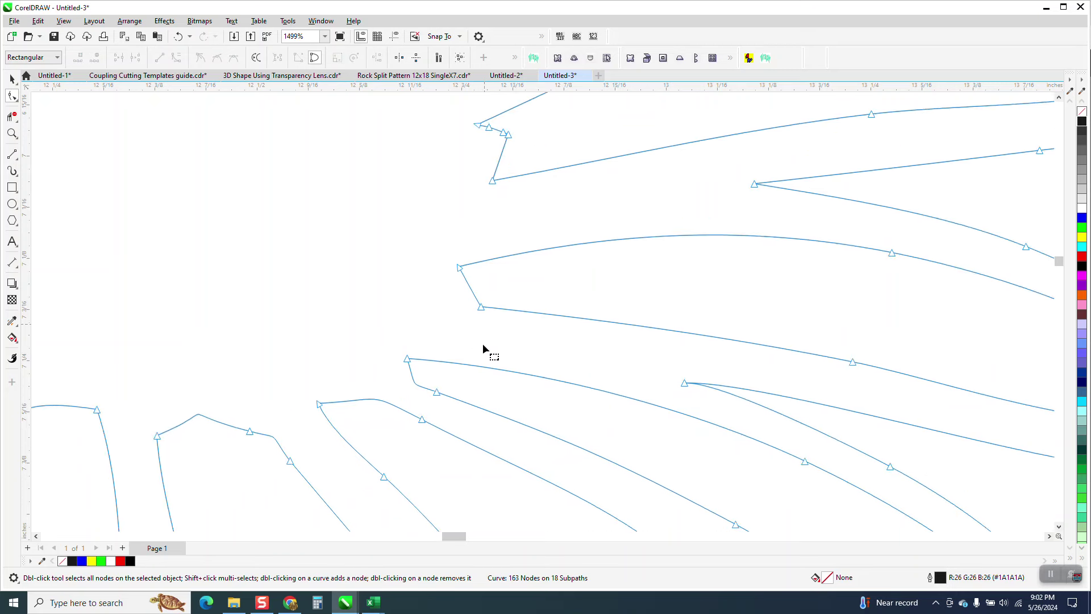
Step: Delete the jagged and stray nodes along the flower's centre edge
scroll(482, 343, "down", 5)
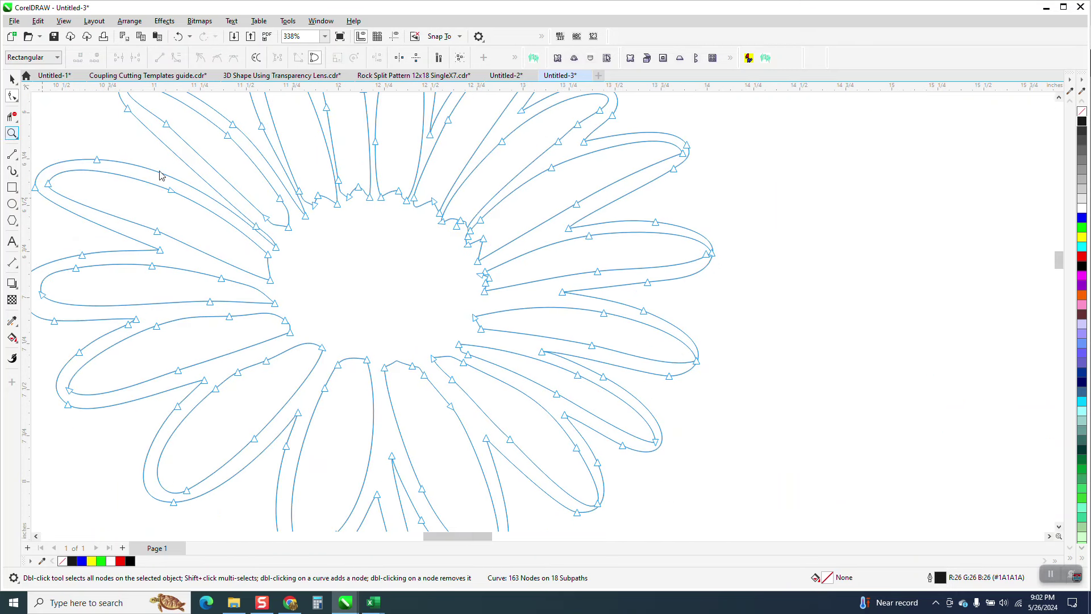
left_click_drag(282, 183, 534, 268)
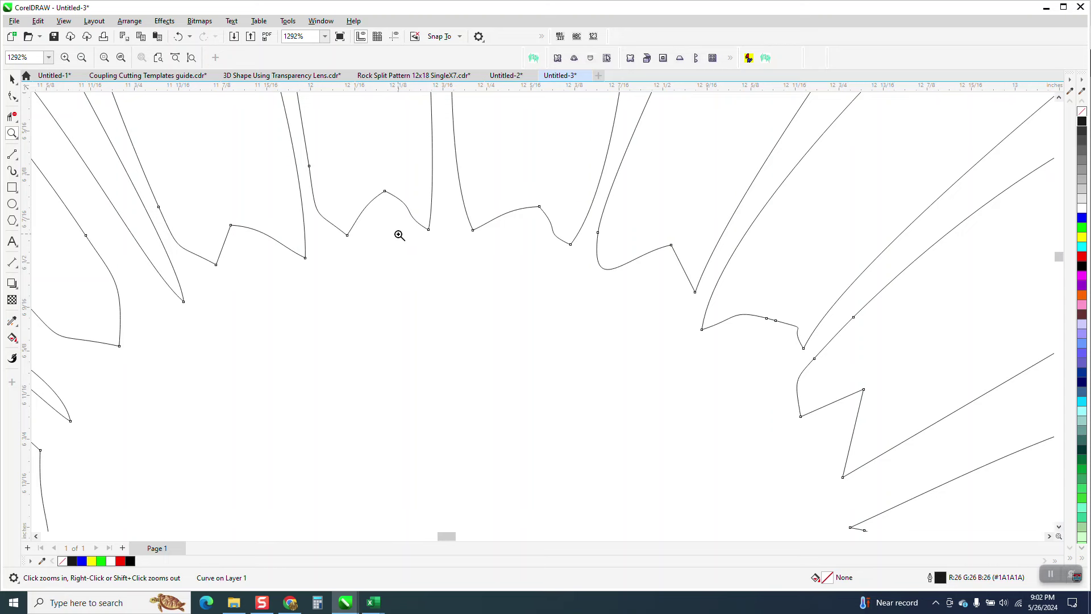
left_click(16, 98)
left_click(231, 225)
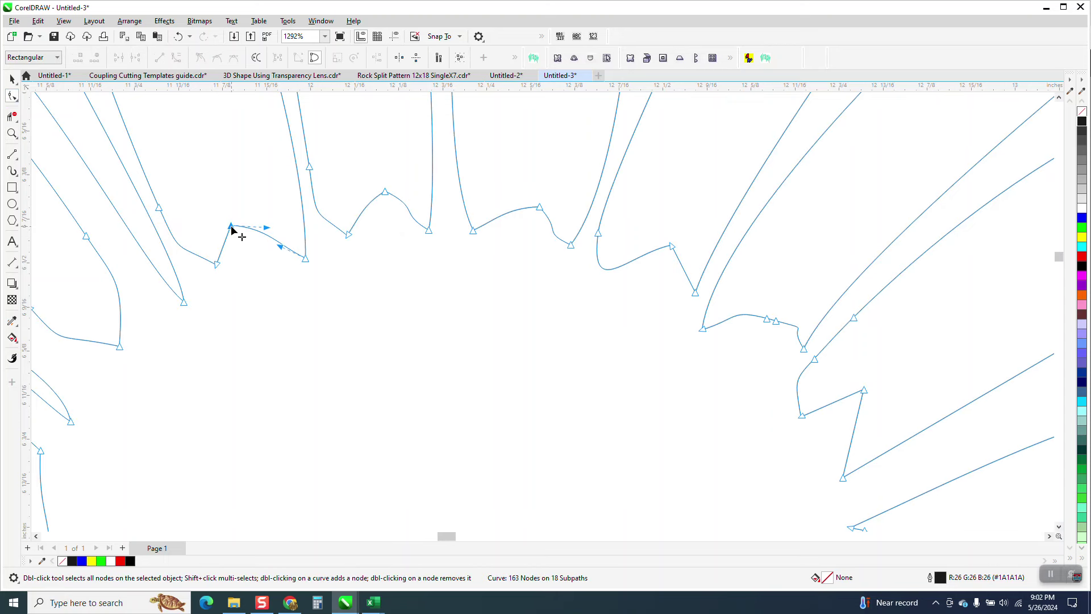
key("Delete")
left_click(385, 192)
key("Delete")
left_click(539, 208)
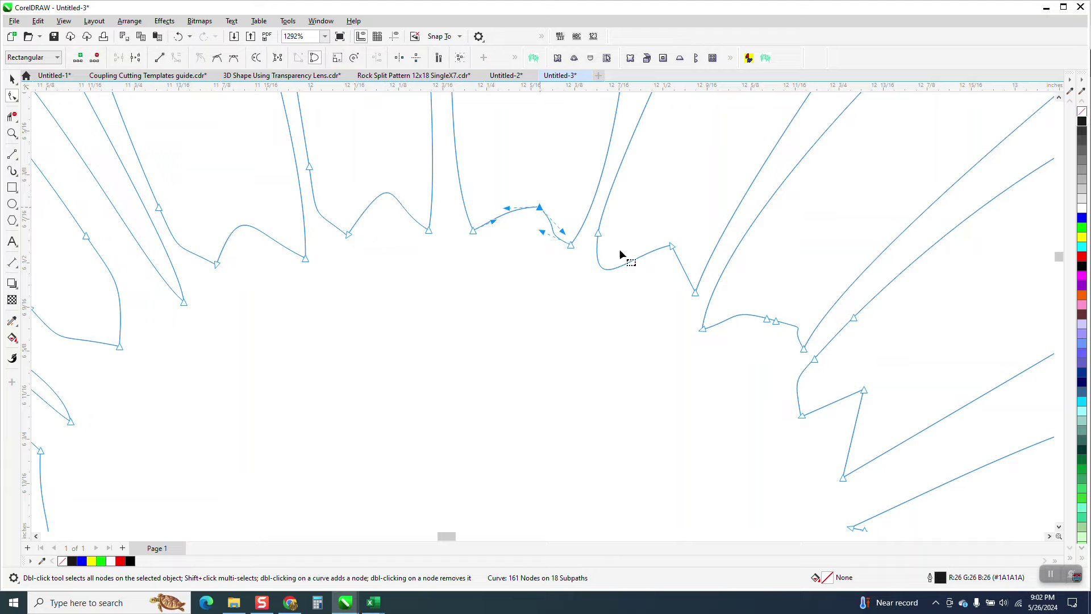
key("Delete")
left_click(672, 246)
key("Delete")
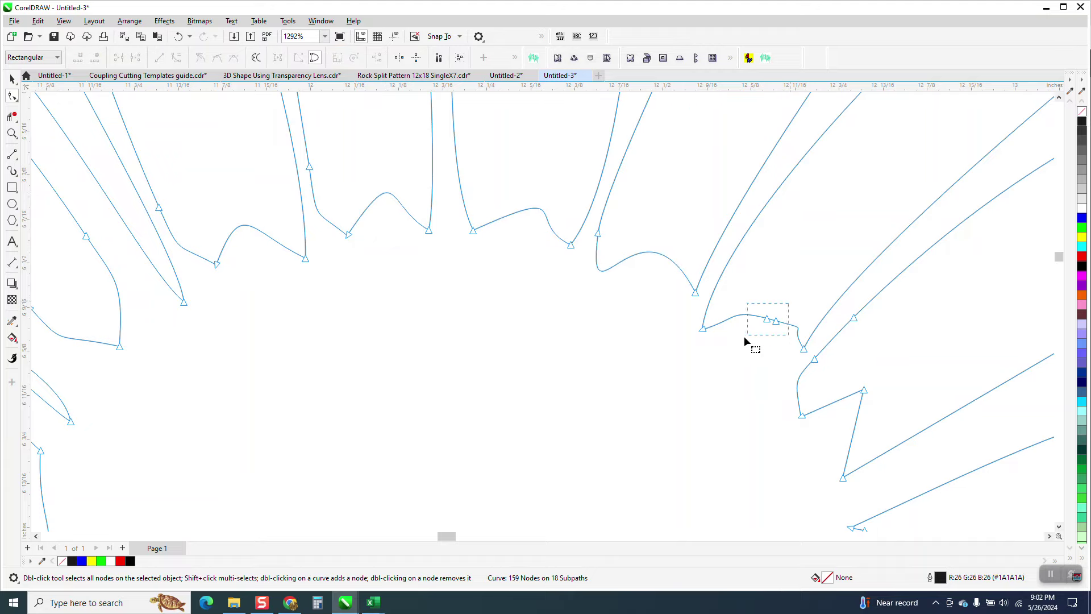
left_click_drag(745, 337, 742, 337)
key("Delete")
Step: Remove the small cluster of extra nodes at the petal bases, leaving 154 nodes
scroll(616, 359, "down", 2)
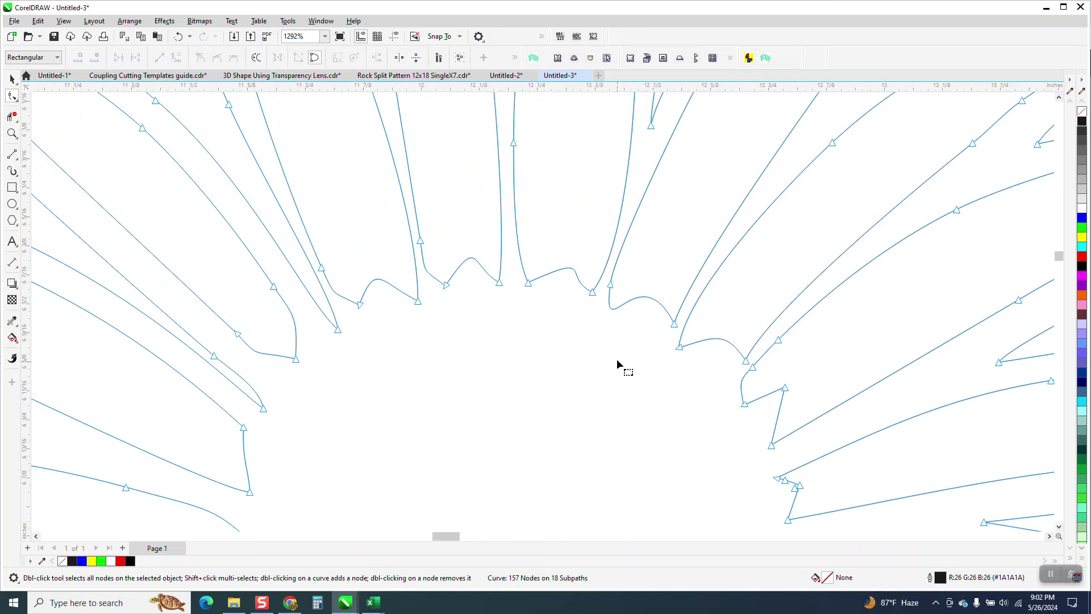
scroll(616, 359, "down", 2)
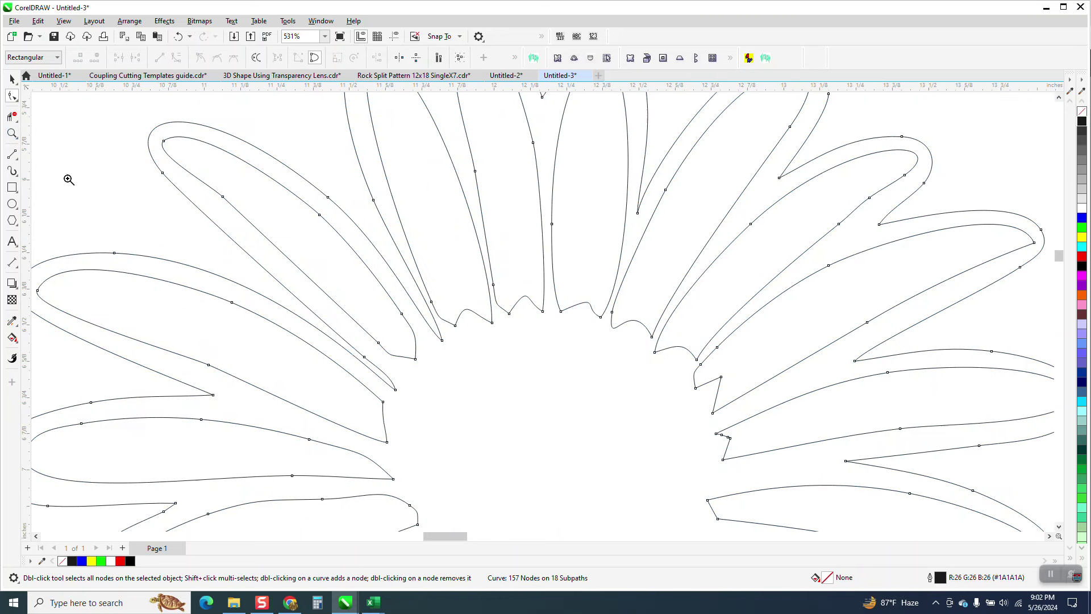
key("z")
left_click_drag(861, 514, 848, 510)
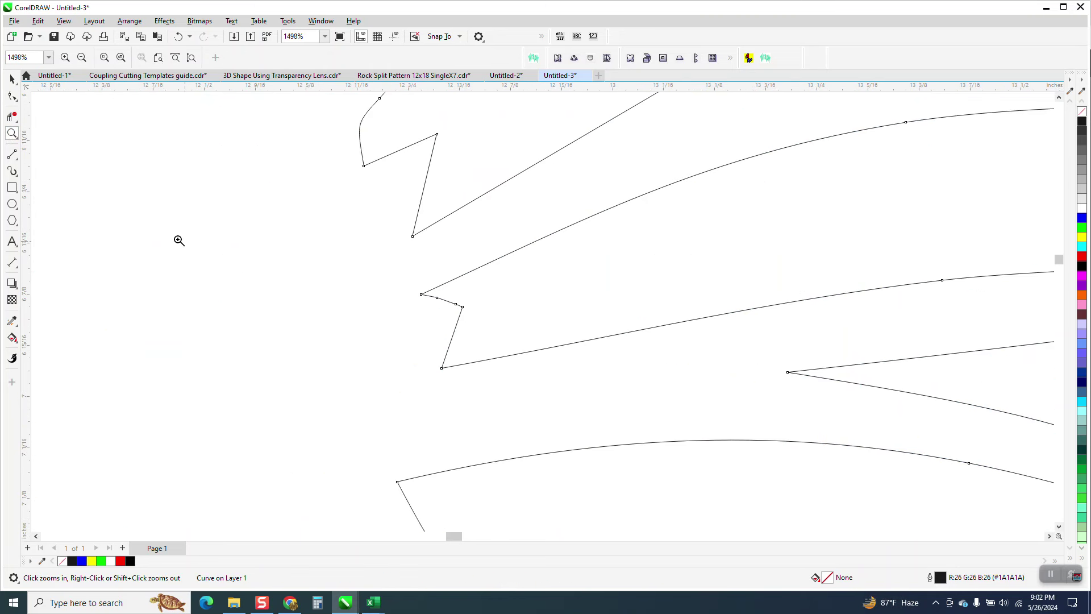
left_click(12, 96)
left_click_drag(439, 336, 433, 336)
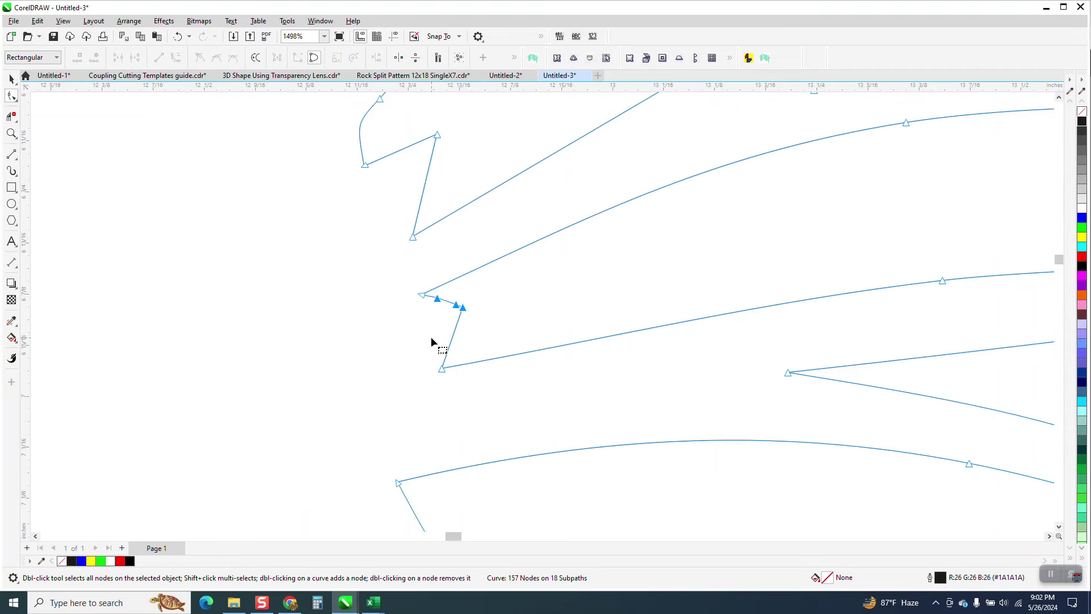
key("Delete")
scroll(421, 348, "down", 2)
scroll(418, 346, "down", 3)
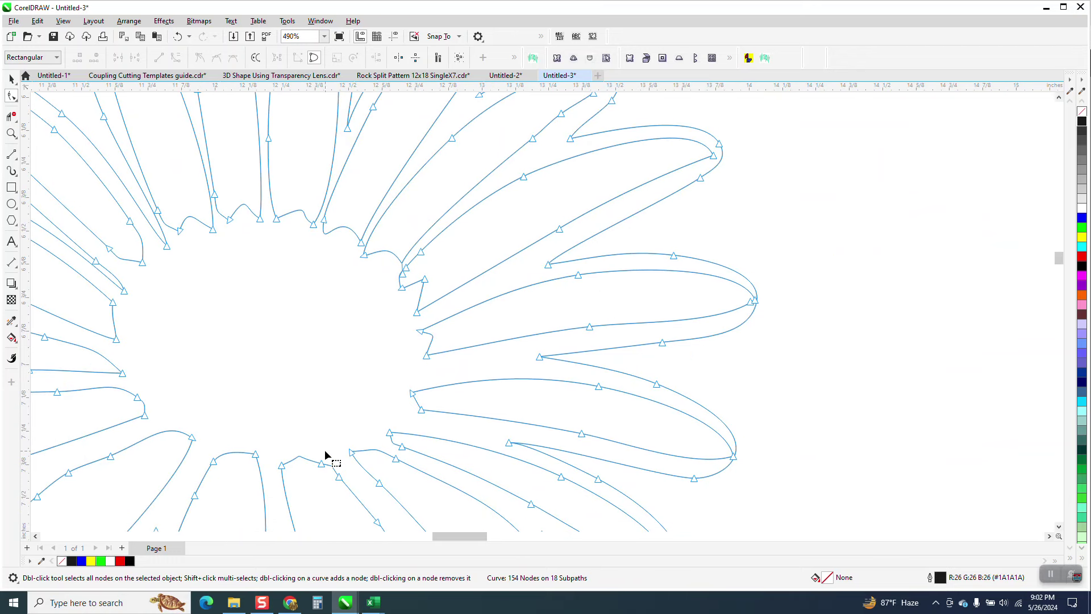
scroll(322, 455, "down", 5)
Step: Give the cleaned daisy a dark #1A1A1A fill, nudge it 8 inches right, and remove its outline
scroll(328, 424, "down", 3)
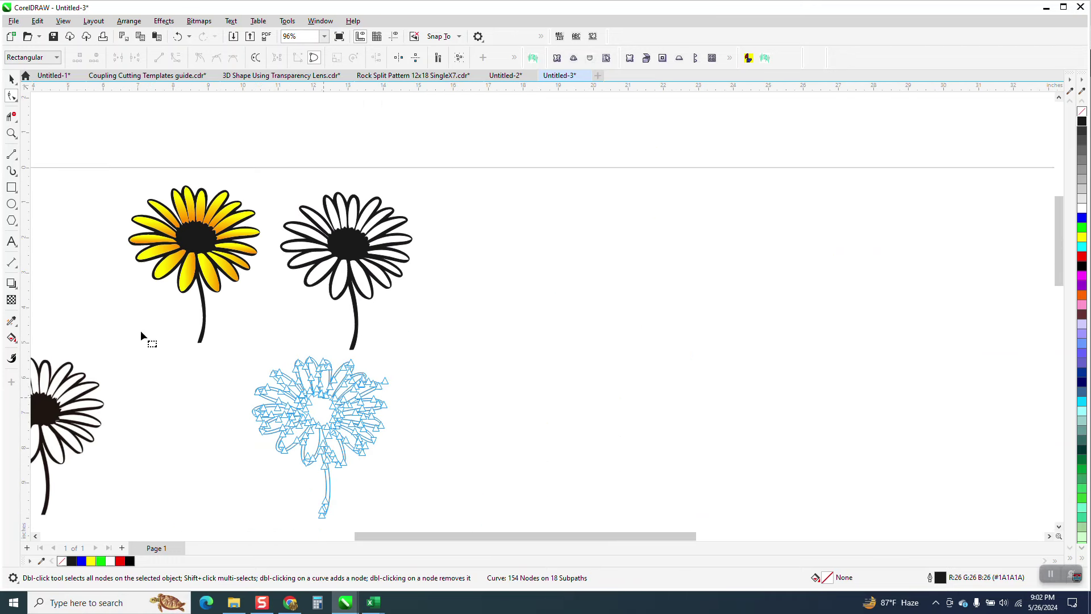
left_click(11, 79)
left_click(11, 95)
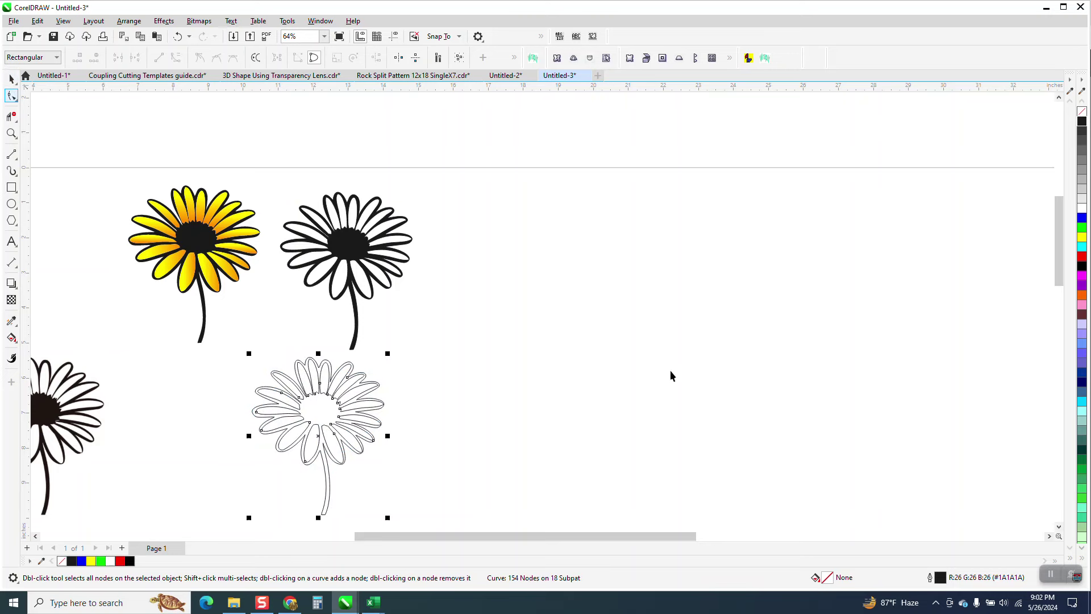
key("space")
left_click(1080, 122)
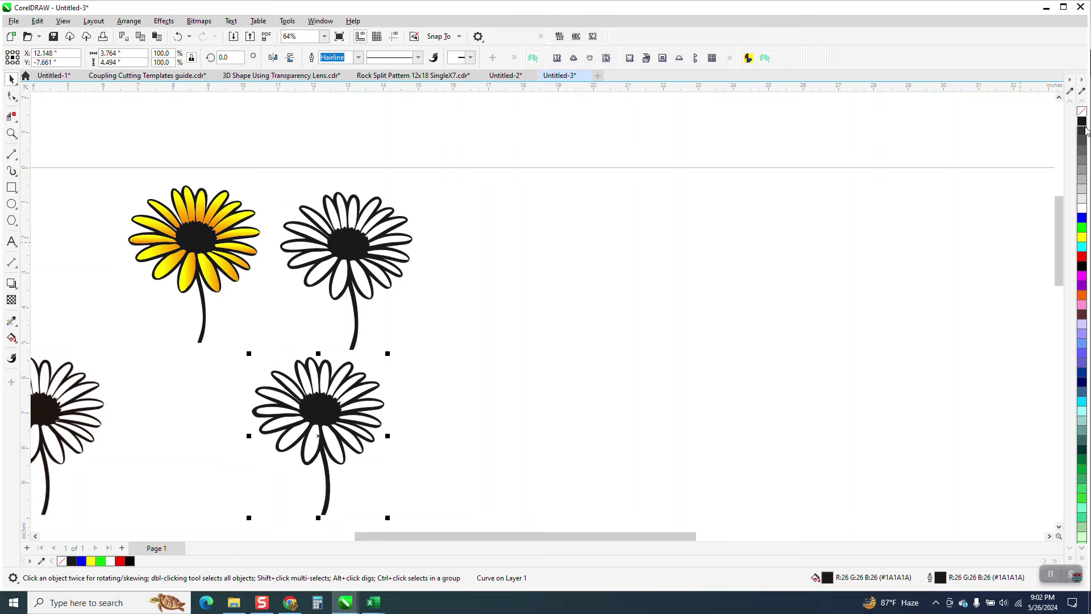
key("Right")
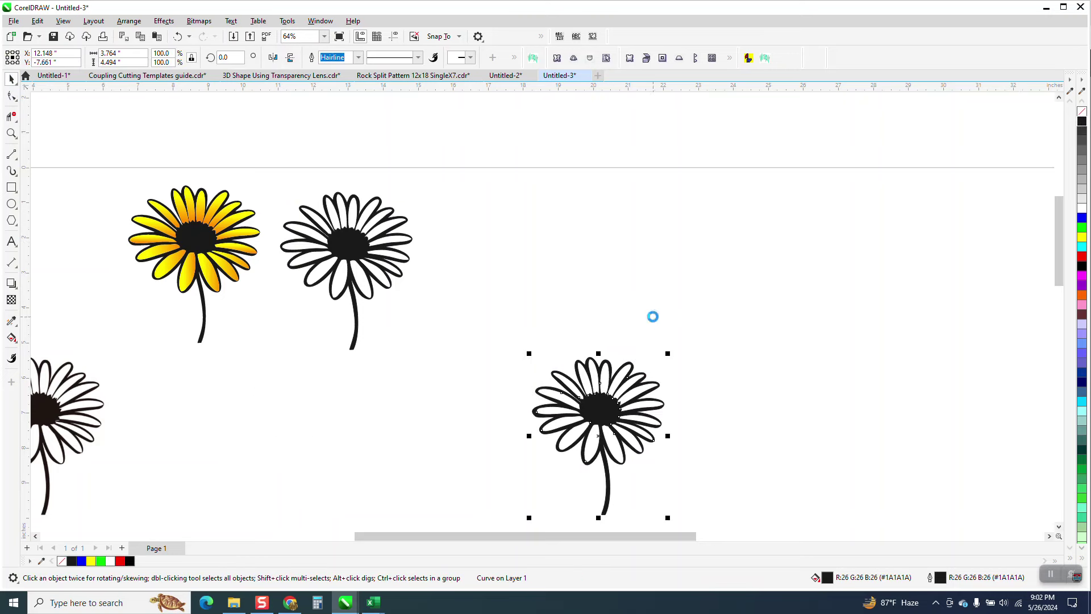
right_click(1082, 114)
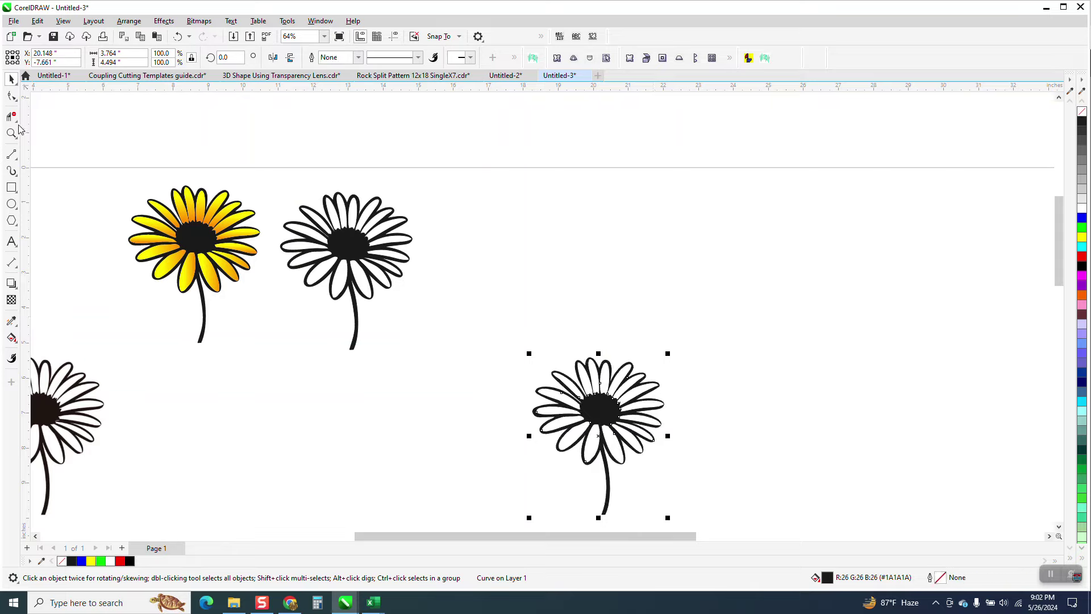
Step: Move the yellow sample daisy to the right of the traced daisy and zoom in on both
left_click_drag(99, 149, 271, 339)
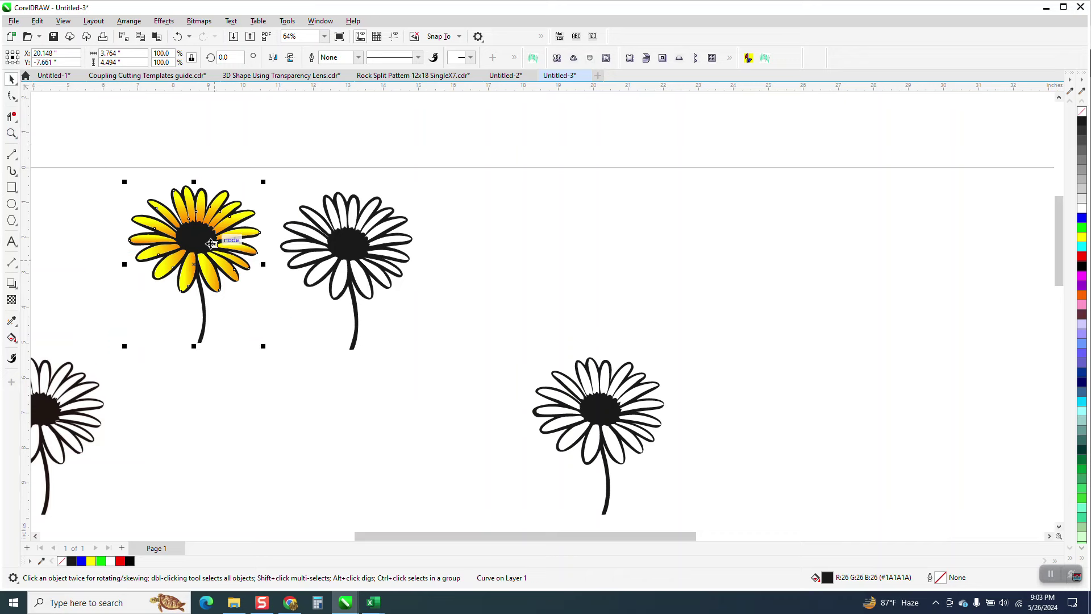
left_click_drag(201, 238, 751, 409)
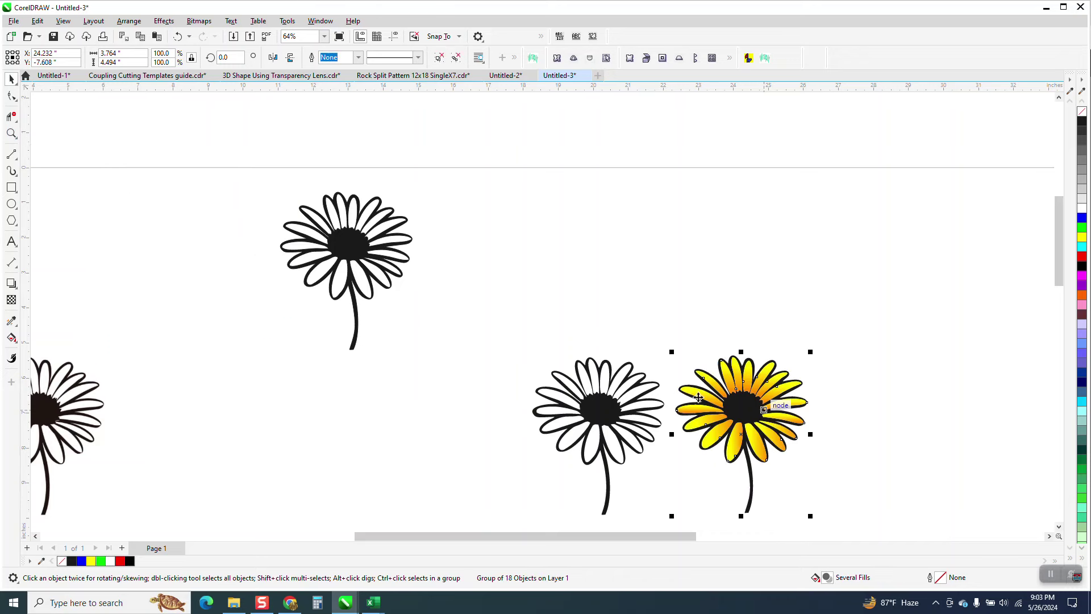
left_click(11, 133)
left_click_drag(478, 305, 850, 519)
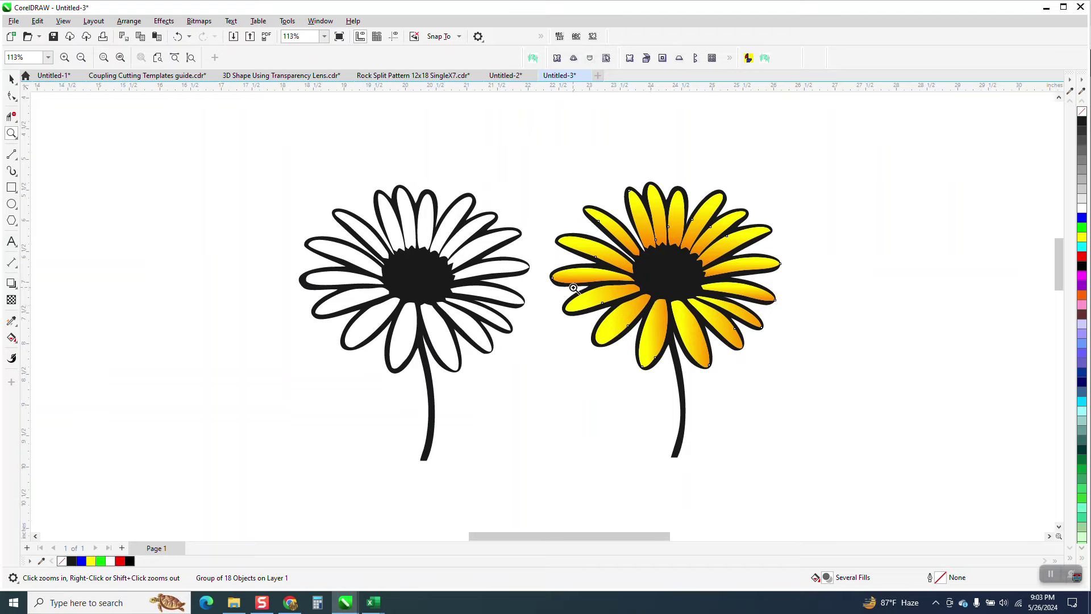
Step: Smart Fill the traced daisy's left and lower petals solid yellow
left_click(12, 81)
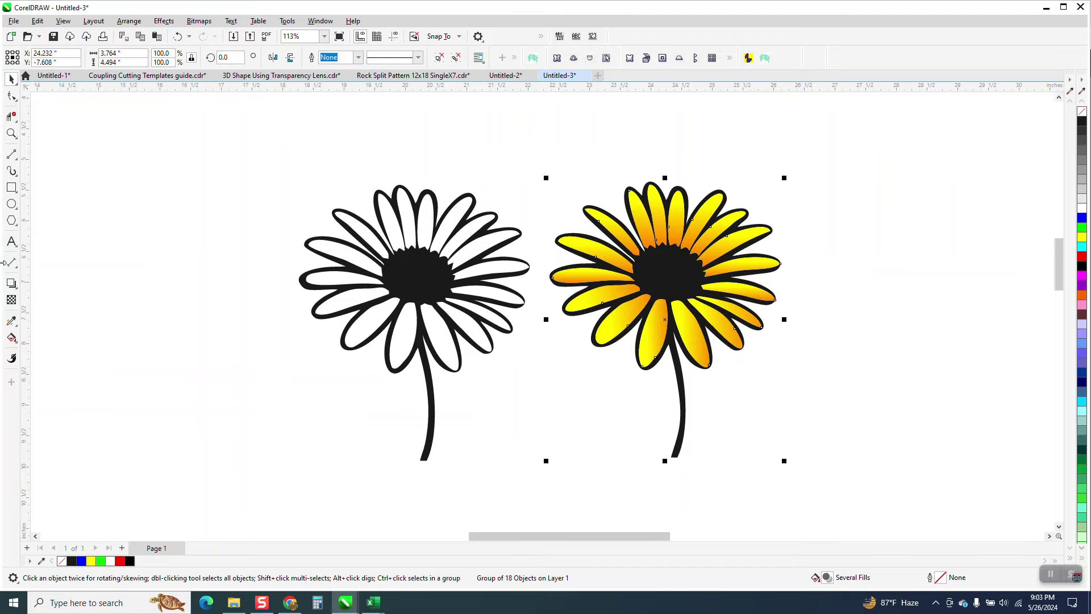
left_click(11, 337)
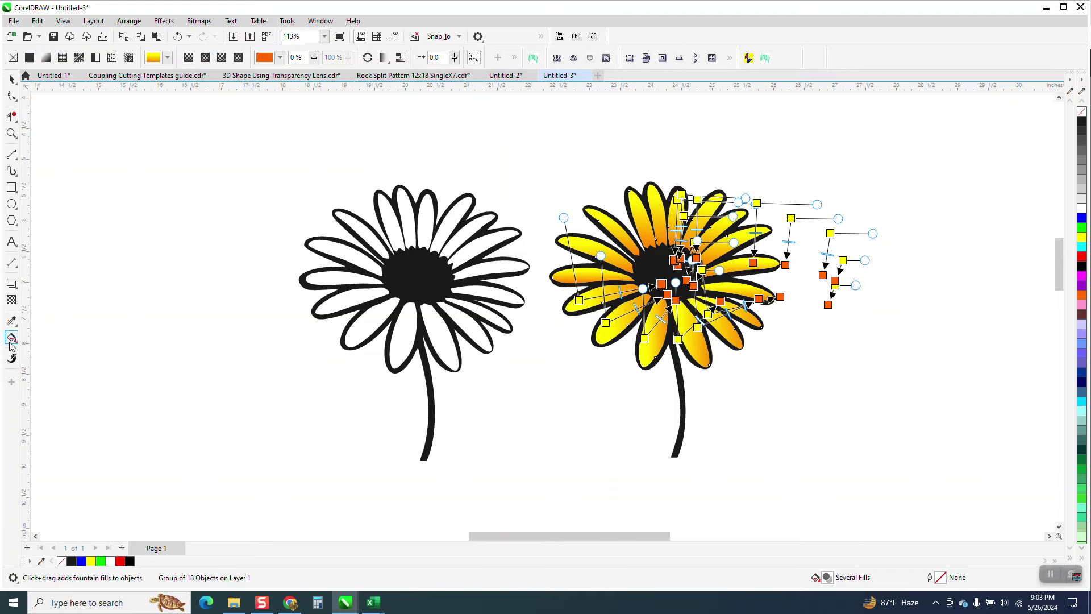
left_click(12, 337)
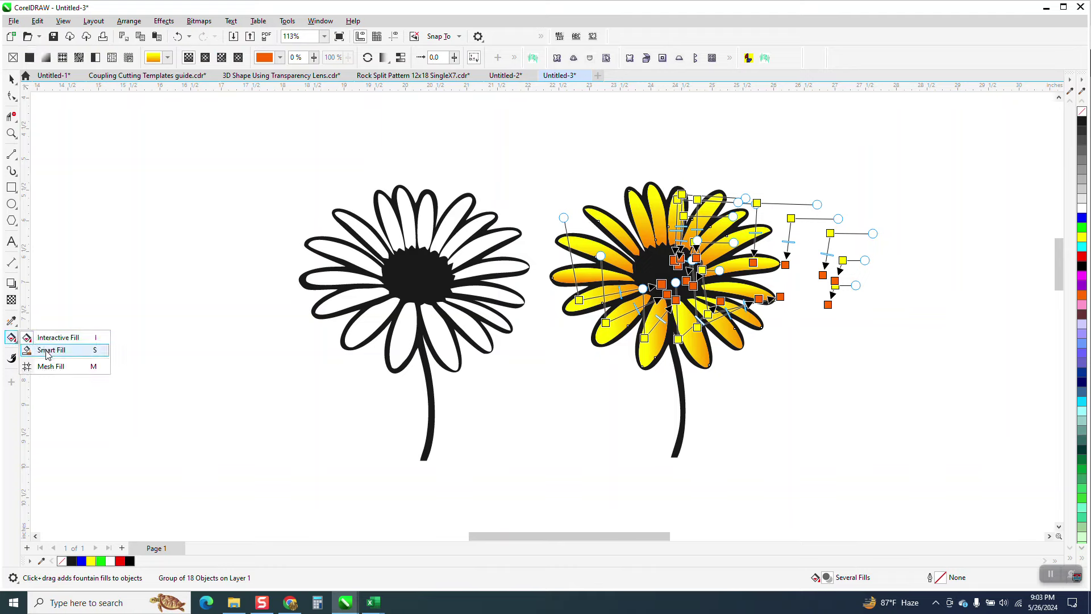
left_click(46, 349)
left_click(359, 228)
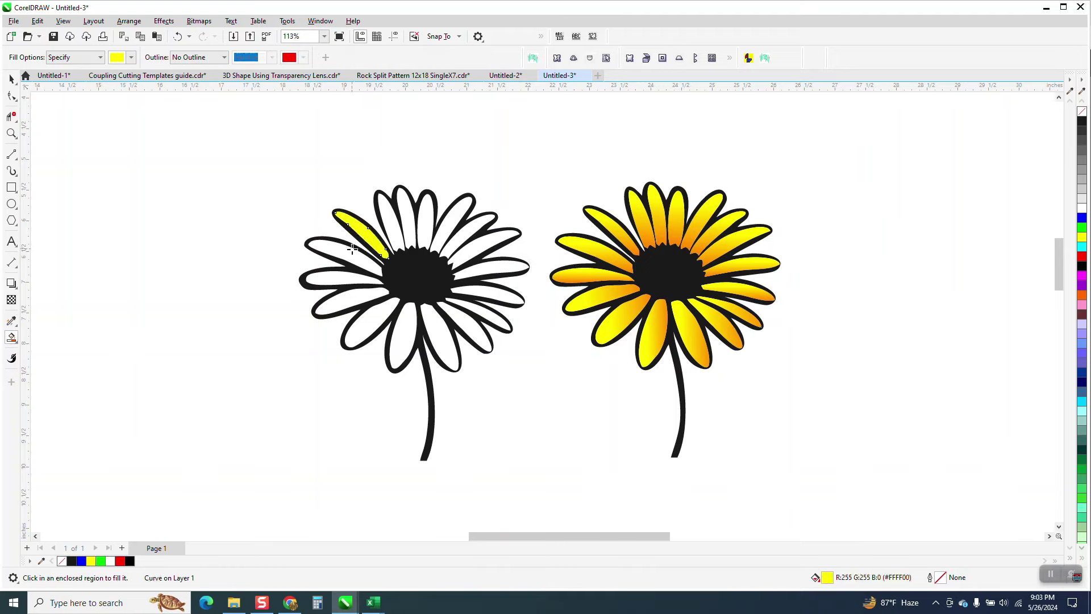
left_click(359, 269)
left_click(346, 282)
left_click(354, 298)
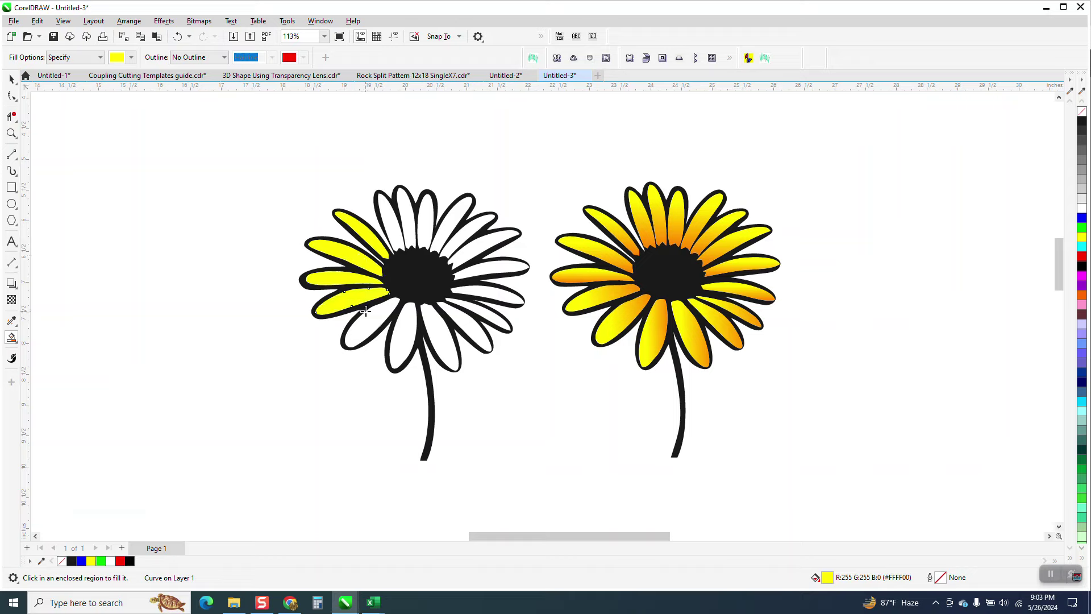
left_click(368, 316)
left_click(404, 328)
Step: Fill the remaining right-side and top petals solid yellow
left_click(432, 329)
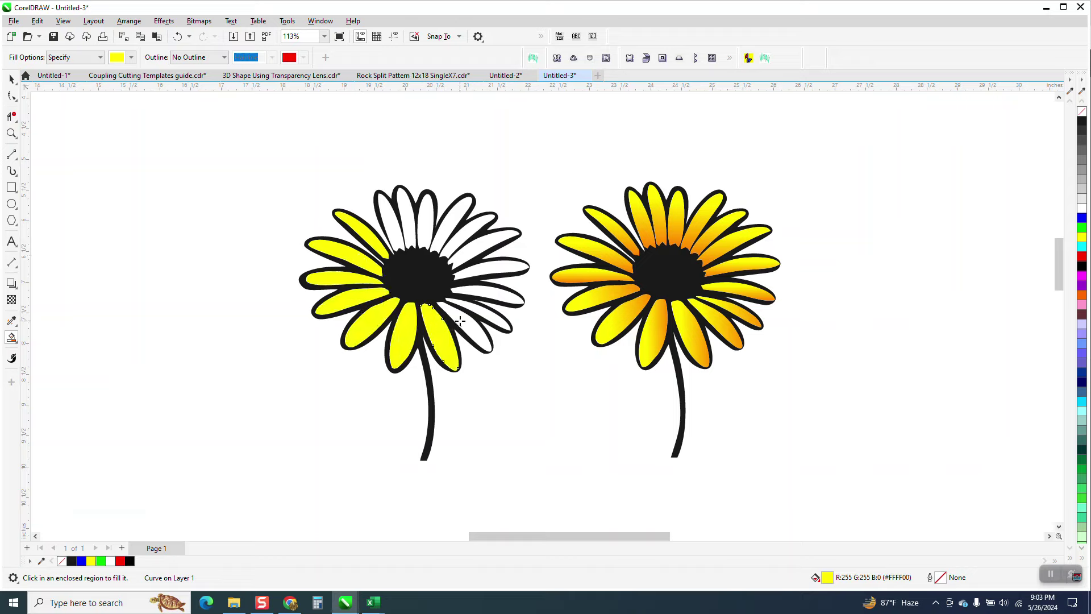
left_click(465, 320)
left_click(479, 311)
left_click(488, 293)
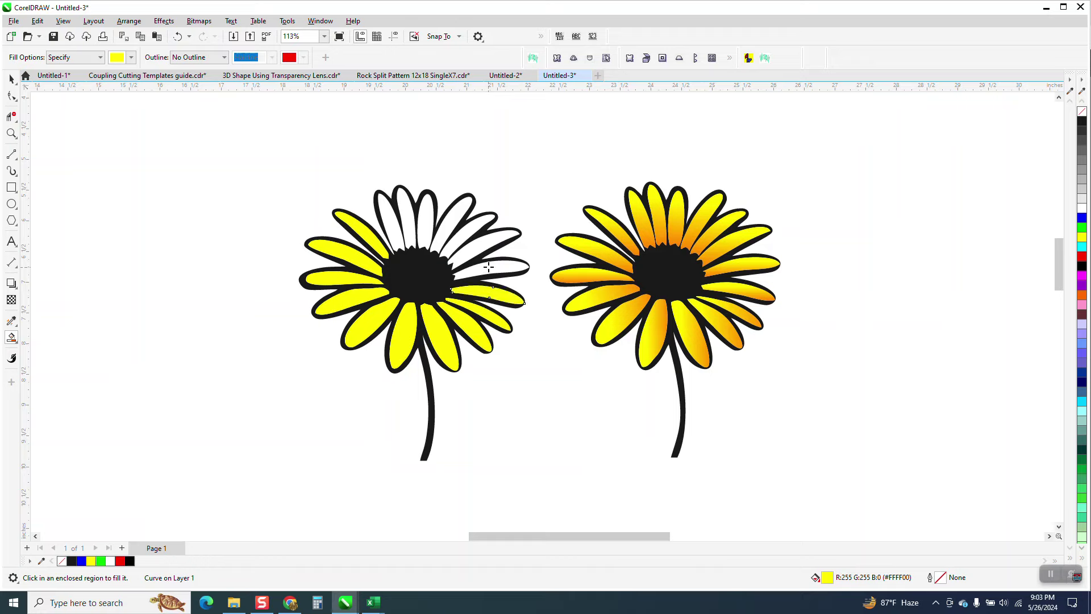
left_click(489, 266)
left_click(485, 246)
left_click(469, 230)
left_click(448, 219)
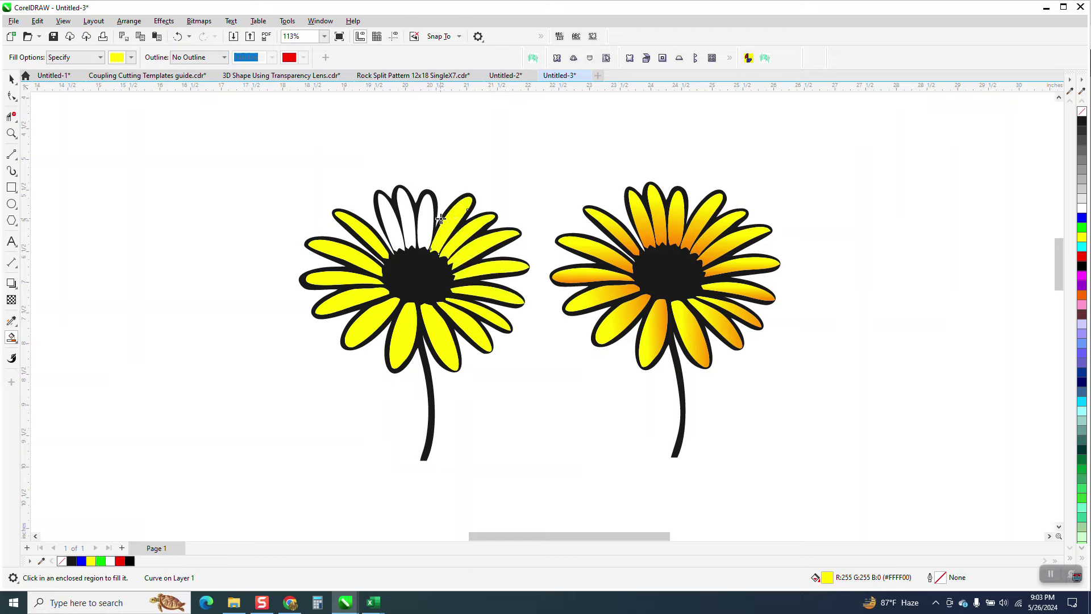
left_click(418, 216)
left_click(409, 213)
left_click(391, 222)
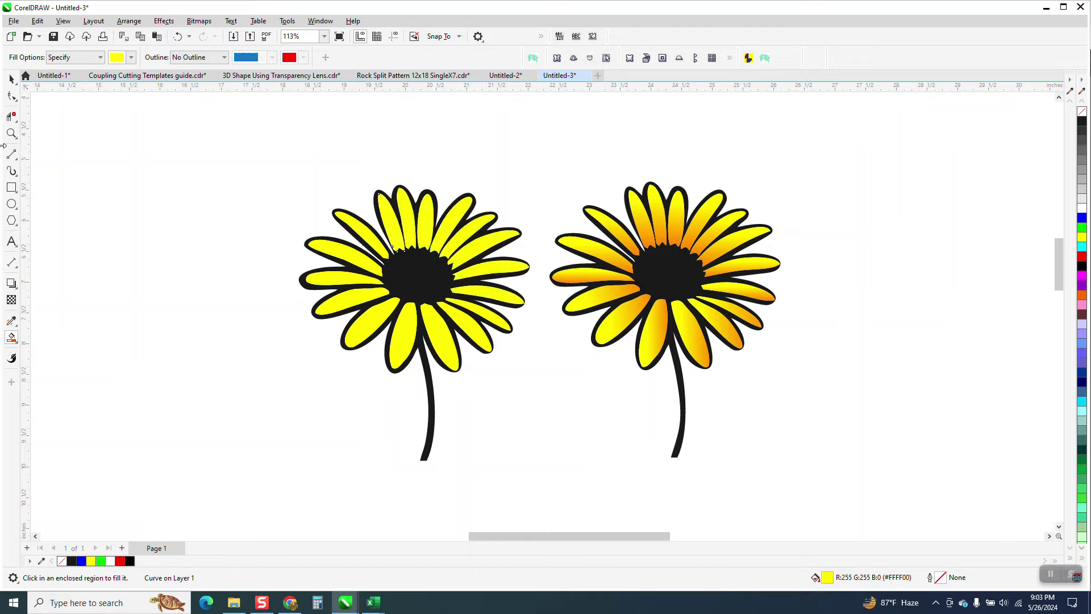
Step: Give the top petal a linear fountain fill from yellow to an orange end node
key("space")
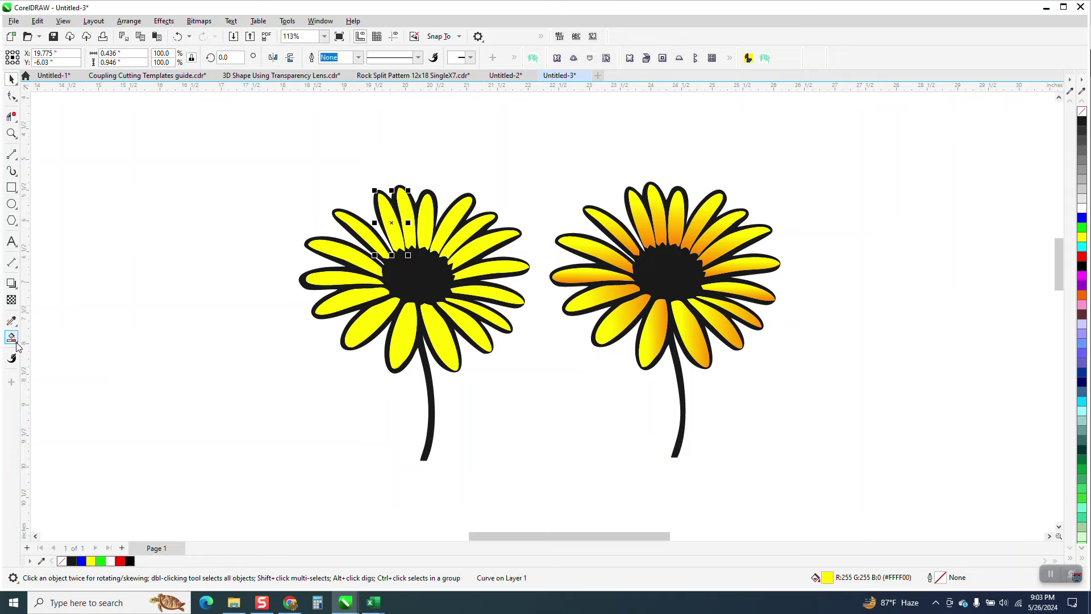
left_click(16, 341)
left_click(52, 338)
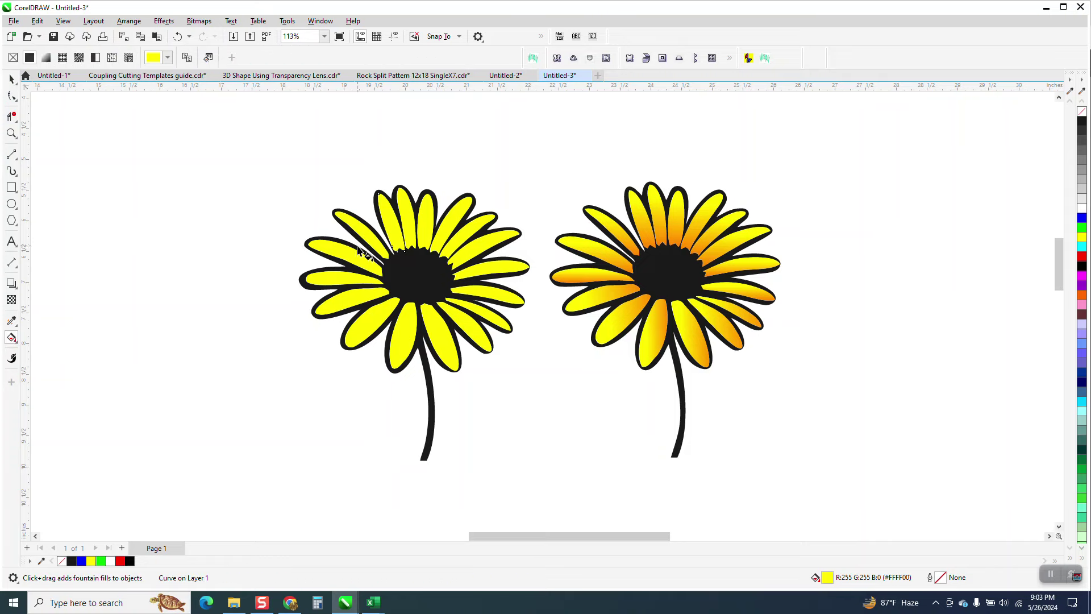
key("space")
left_click(392, 238)
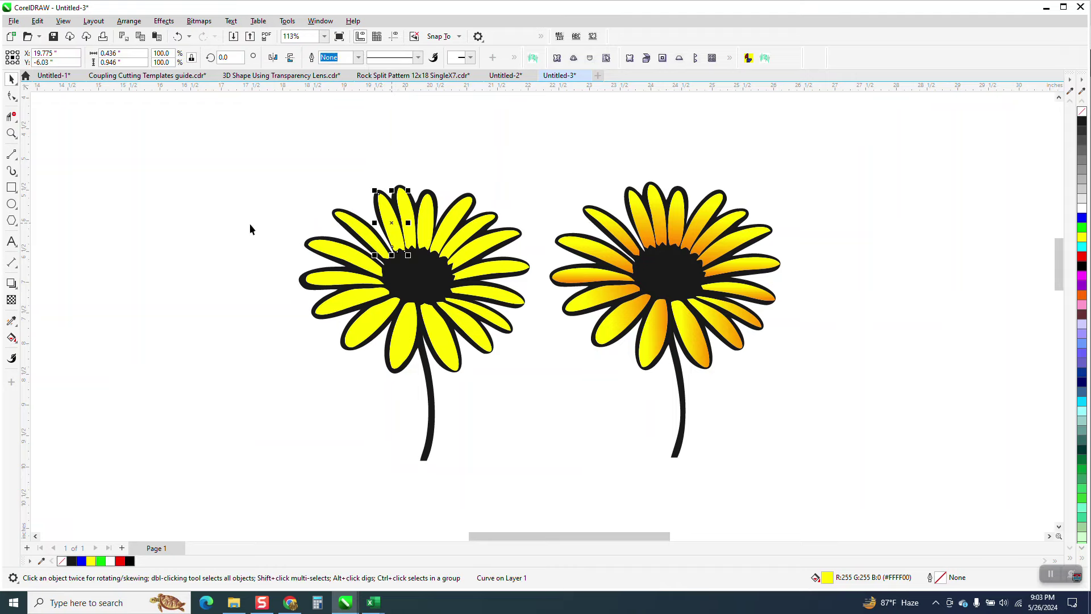
left_click(11, 338)
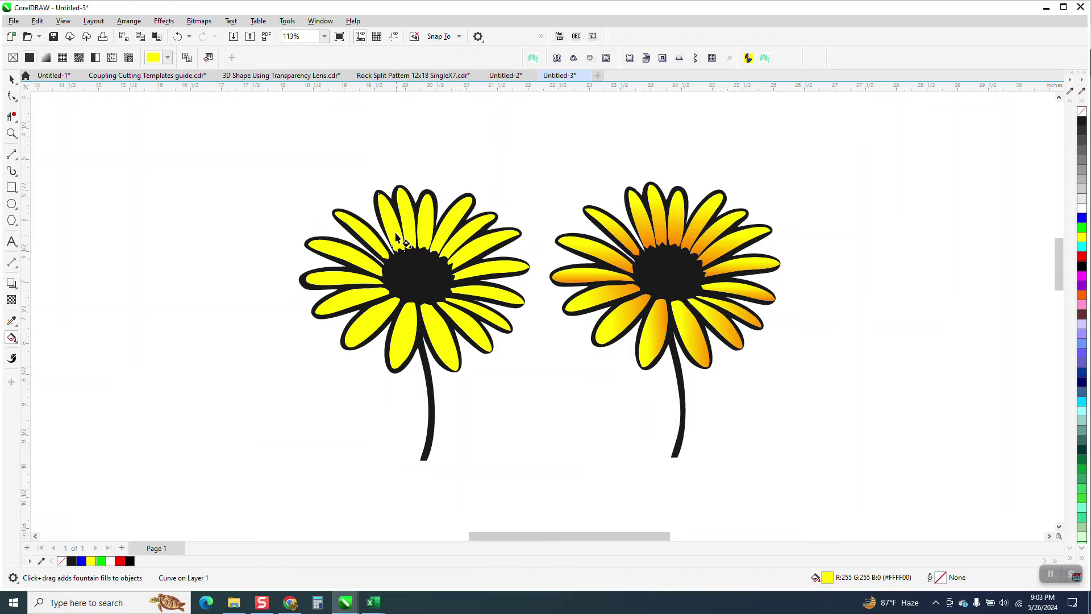
left_click_drag(396, 235, 377, 174)
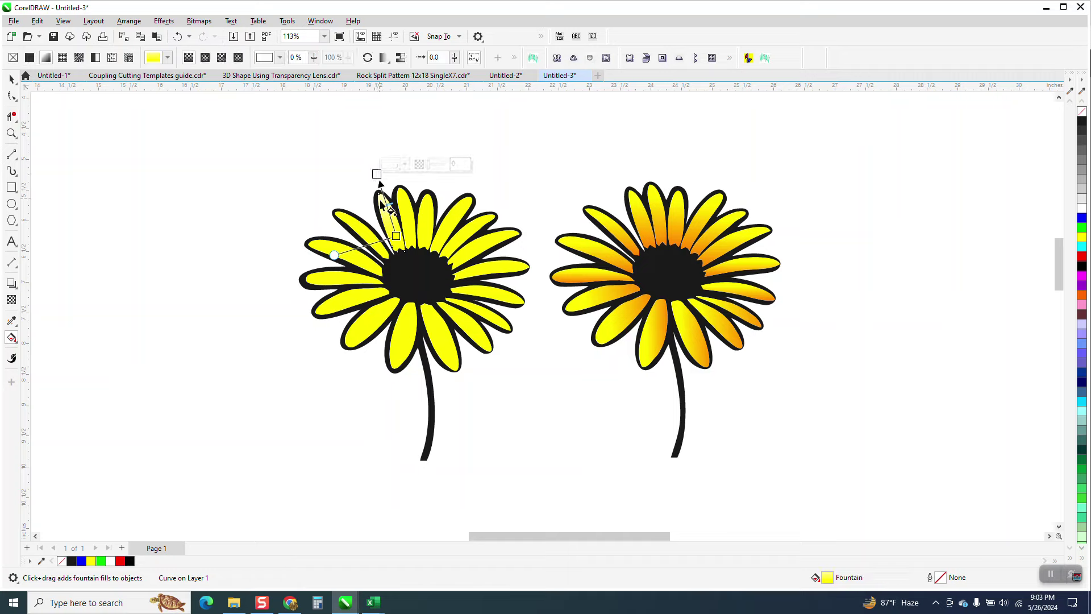
left_click_drag(396, 235, 404, 250)
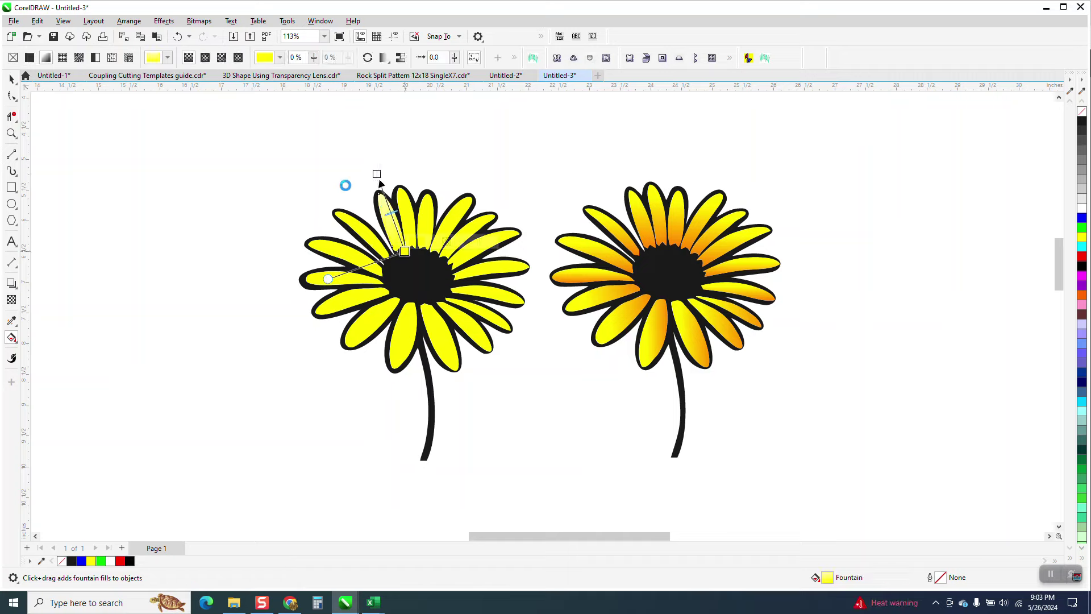
left_click(178, 37)
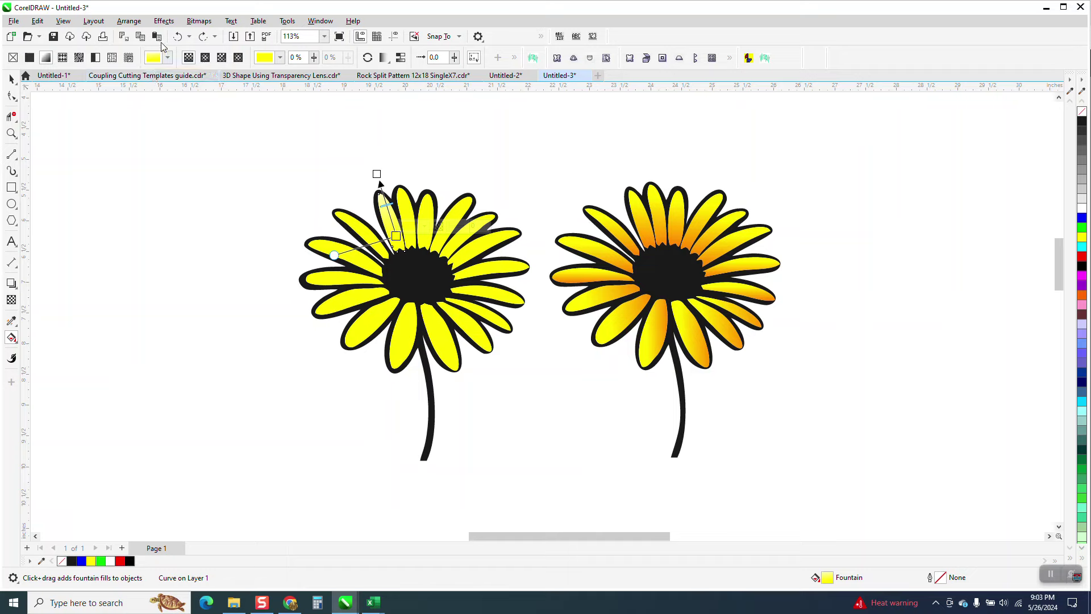
left_click_drag(383, 199, 404, 262)
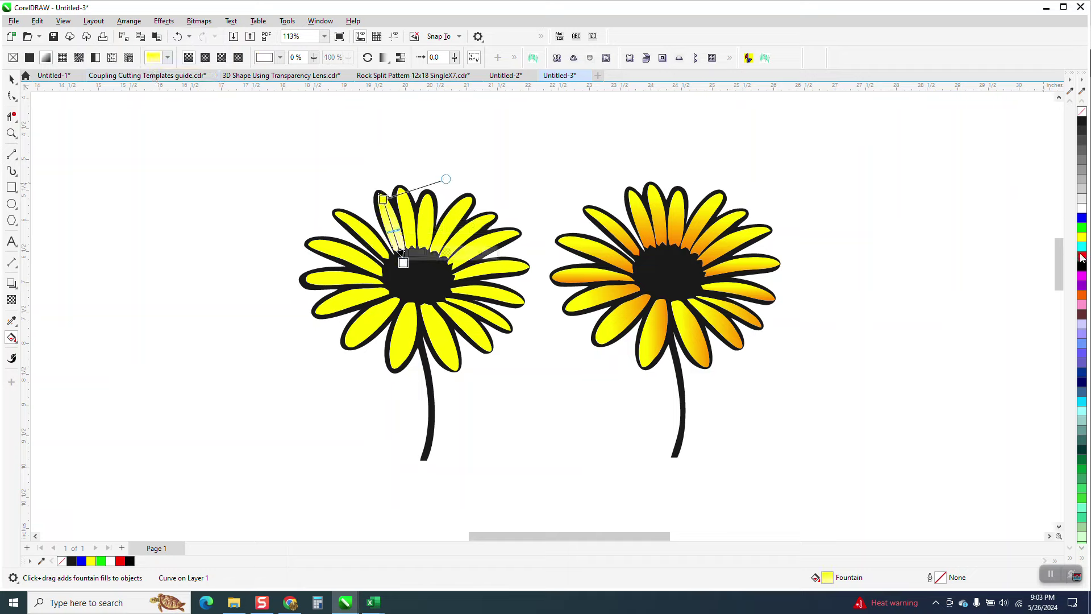
left_click_drag(1081, 294, 482, 291)
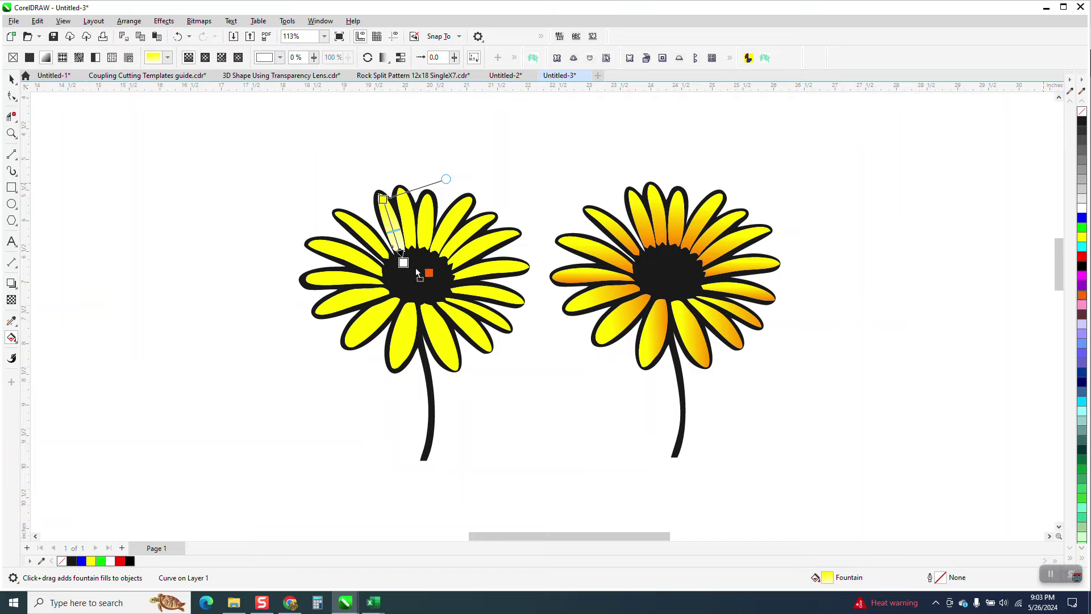
mouse_move(418, 275)
left_mouse_down()
mouse_move(404, 262)
mouse_move(411, 275)
left_mouse_up()
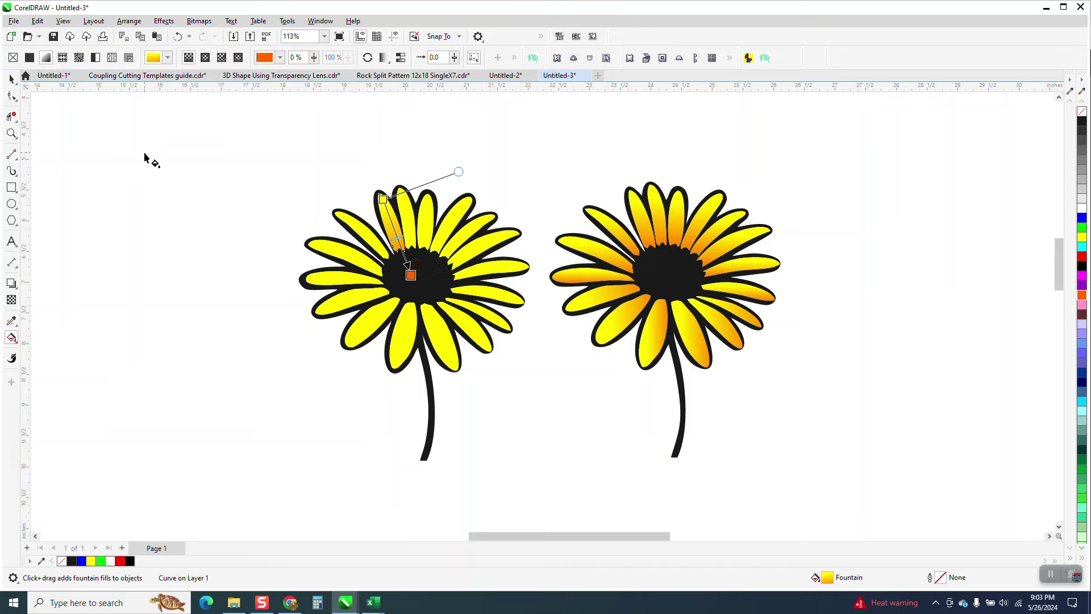
Step: Sample the top petal's gradient with the Attributes Eyedropper and apply it to the upper petals
left_click(12, 79)
left_click(59, 227)
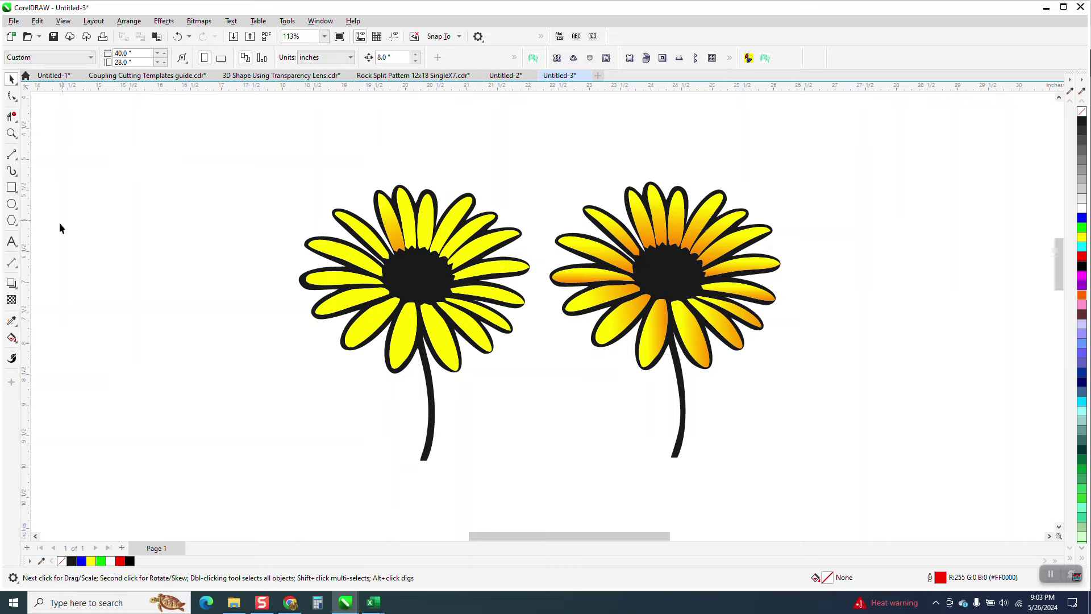
left_click(18, 319)
left_click(57, 318)
left_click(396, 228)
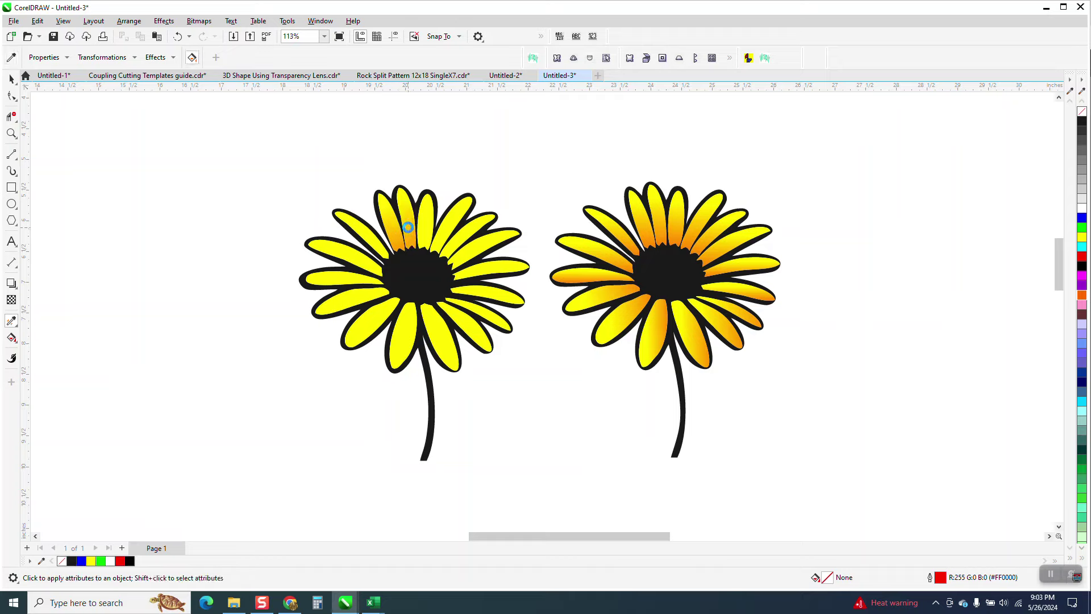
left_click(427, 220)
left_click(449, 222)
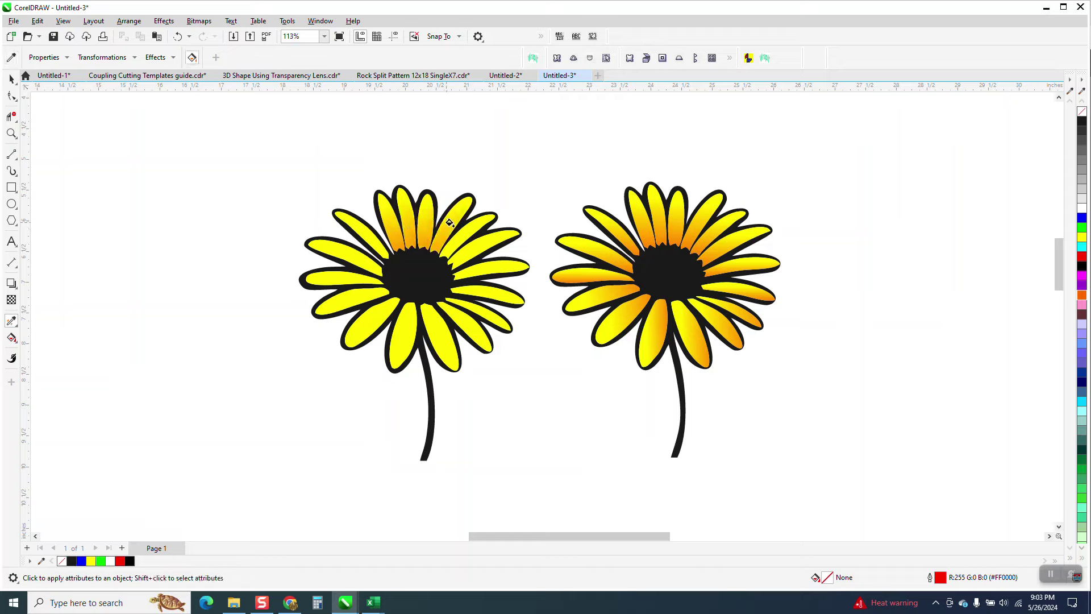
left_click(463, 234)
Step: Apply the same gradient to the right and left side petals, then return to the Pick tool
left_click(480, 247)
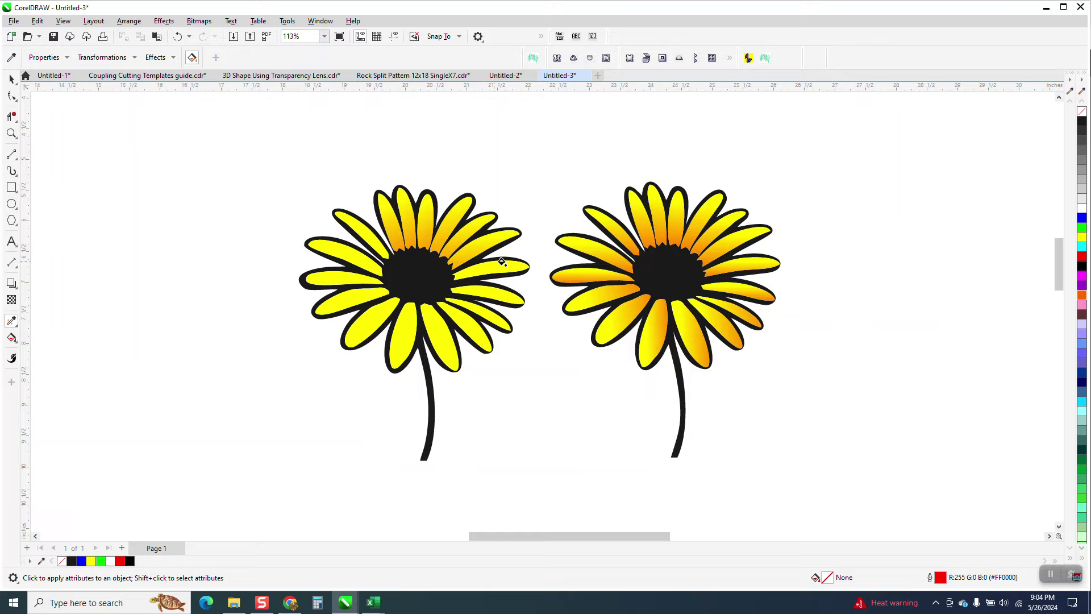
left_click(501, 262)
left_click(358, 242)
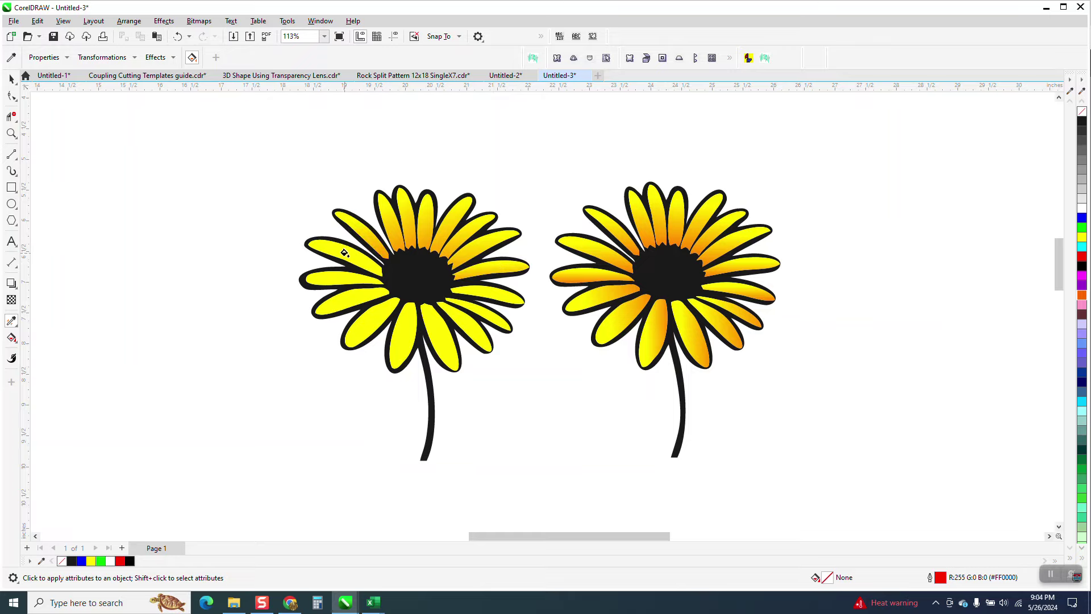
left_click(344, 252)
left_click(347, 276)
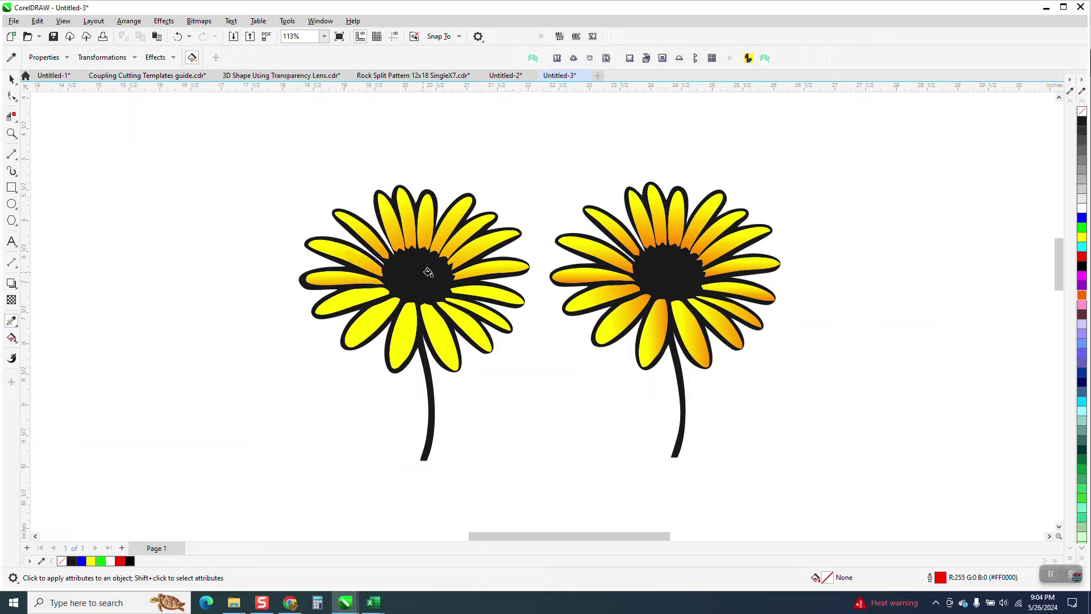
left_click(12, 79)
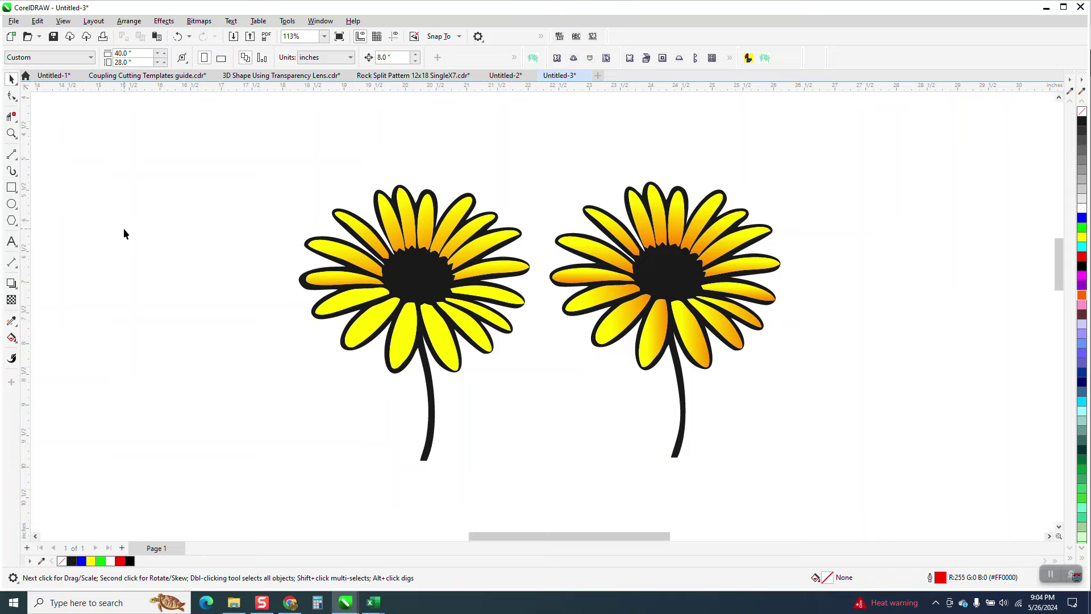
Step: Give the bottom-centre petal a fountain fill running from yellow to orange
left_click(401, 338)
left_click(19, 345)
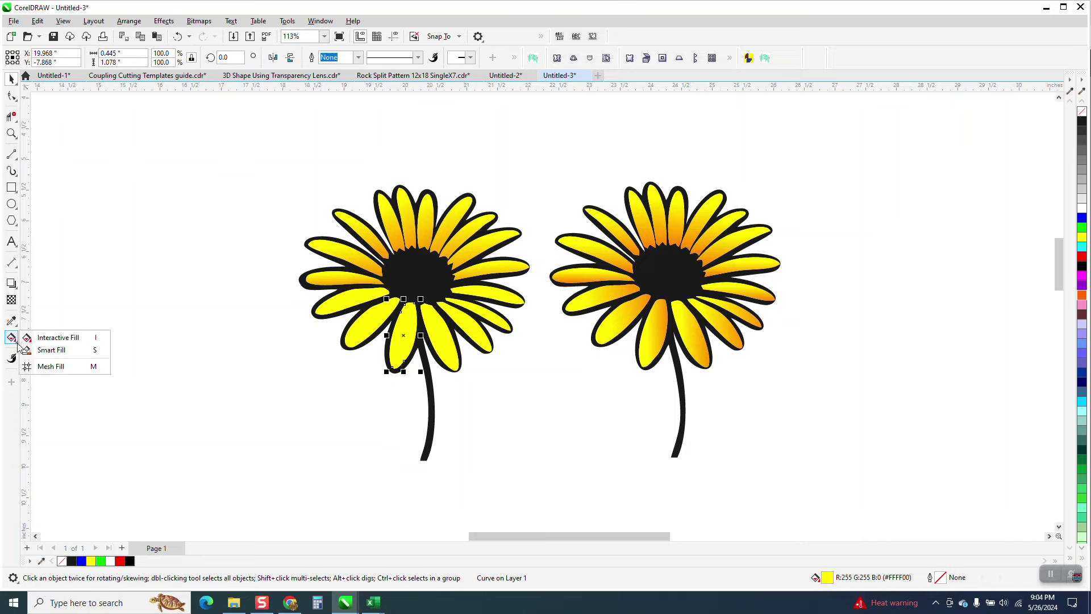
left_click(54, 337)
left_click_drag(394, 352, 409, 303)
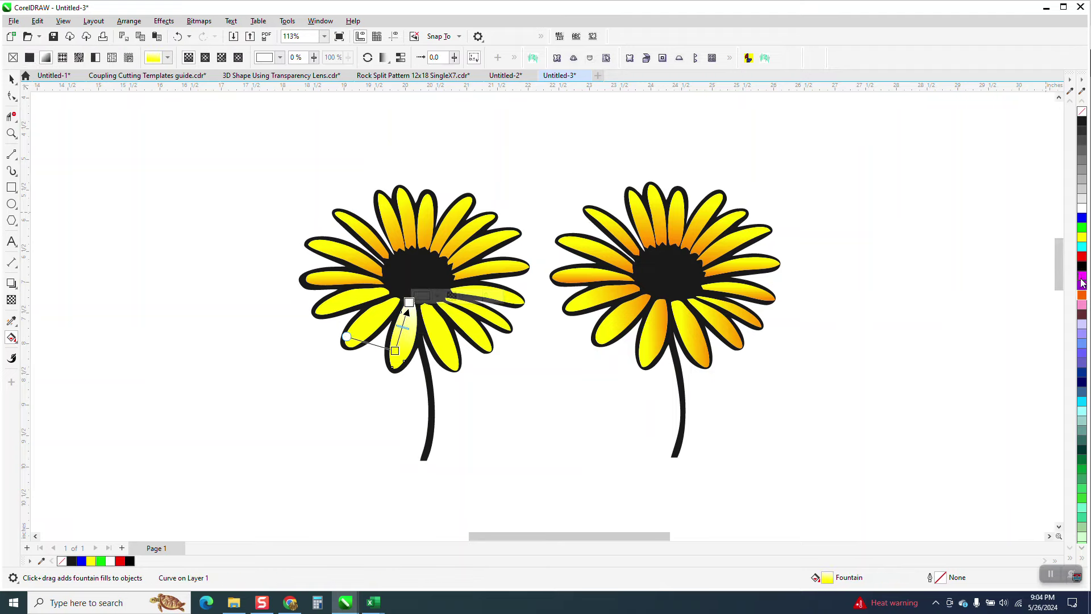
left_click_drag(1083, 296, 413, 286)
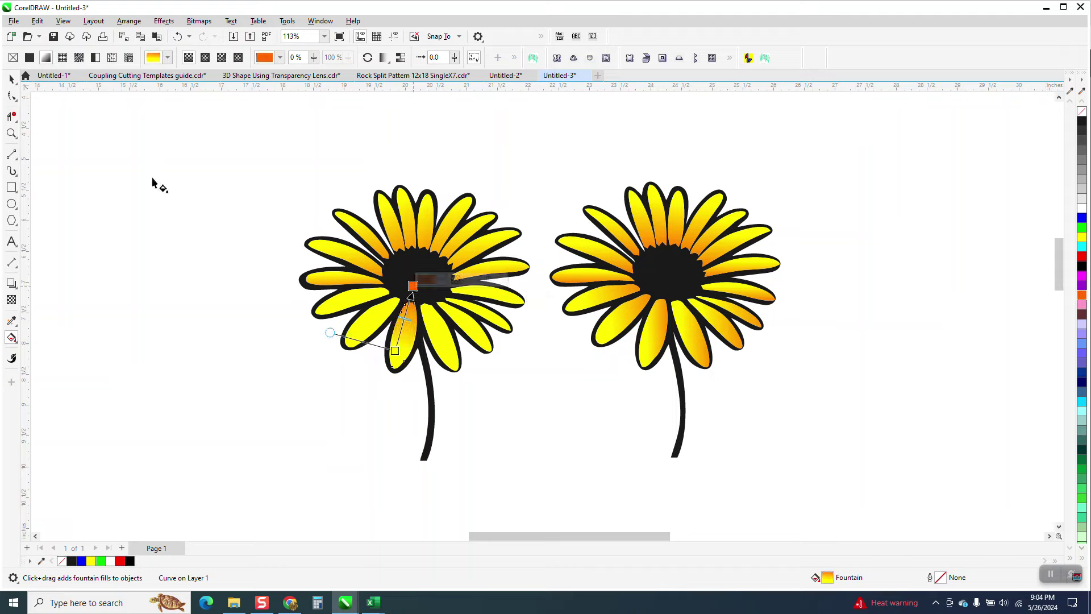
left_click(11, 79)
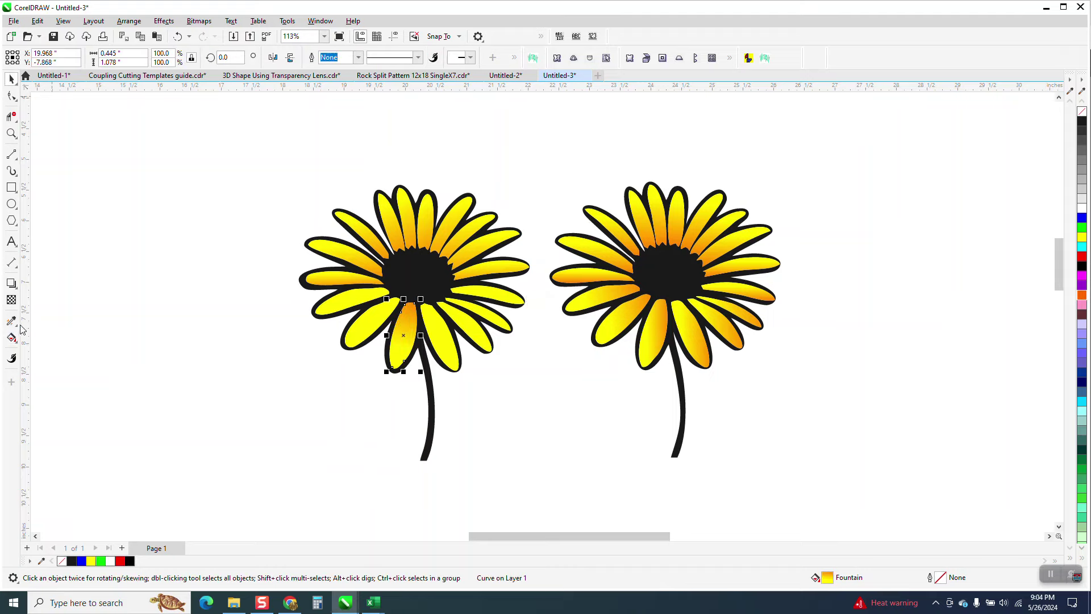
Step: Copy the bottom petal's gradient onto the lower-left and lower-right petals
left_click(11, 321)
left_click(70, 333)
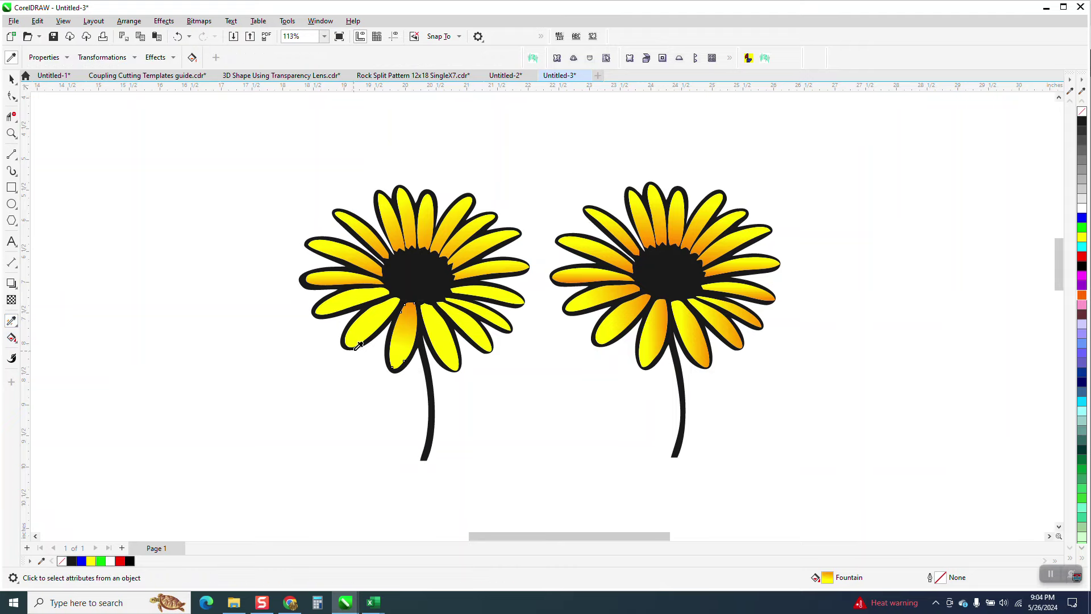
left_click(397, 343)
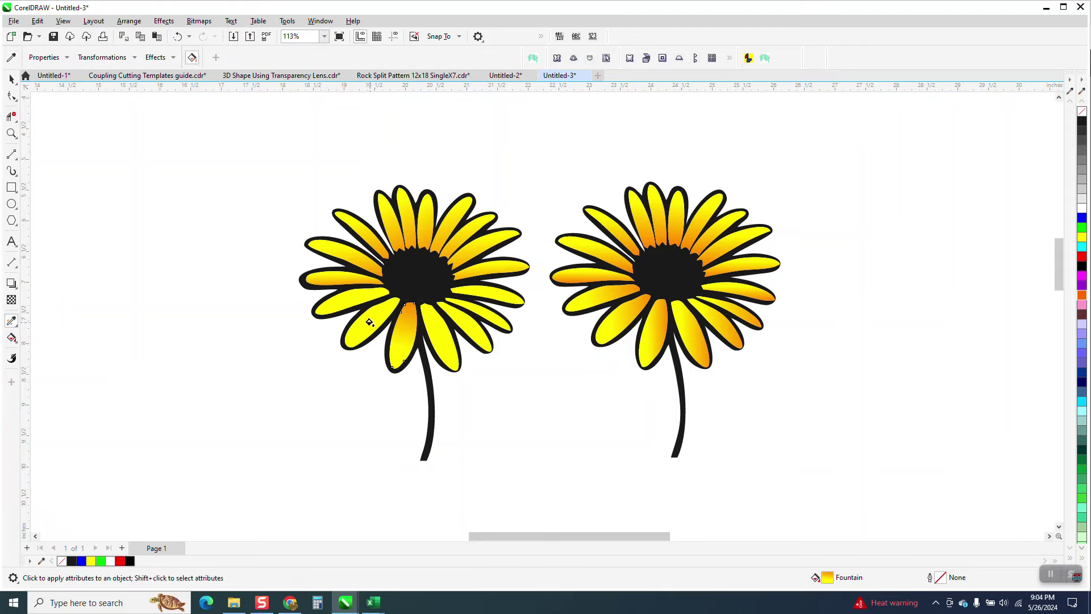
left_click(343, 297)
left_click(449, 330)
left_click(466, 322)
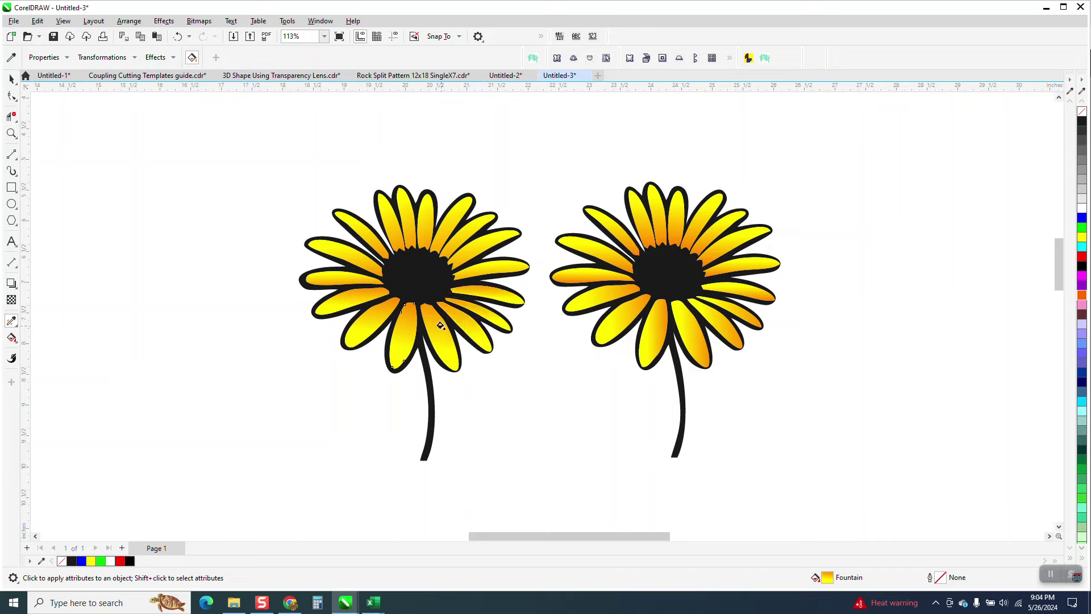
scroll(390, 312, "down", 1)
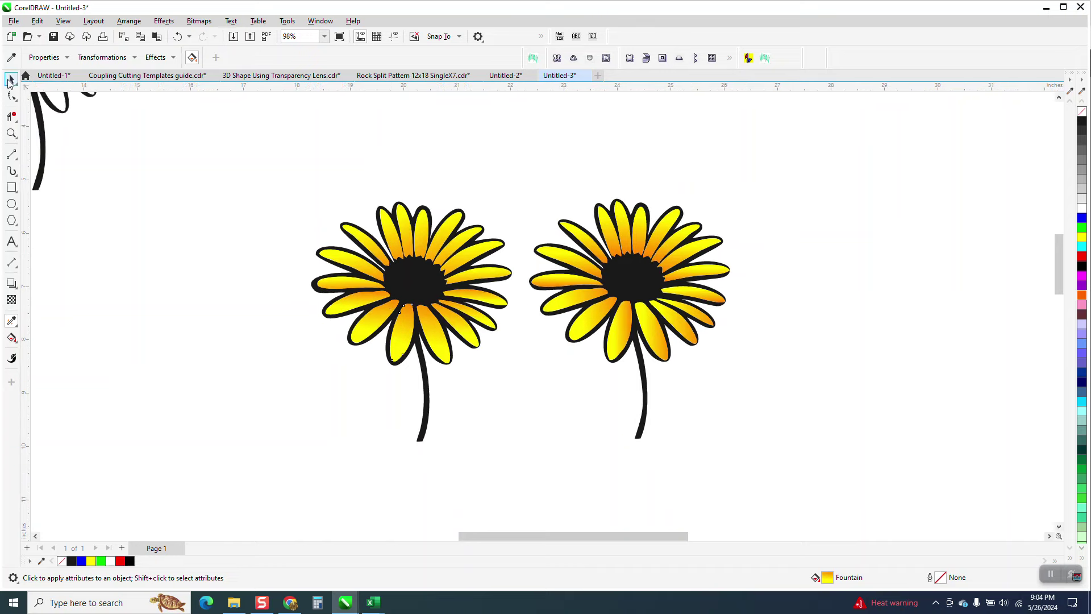
left_click(12, 133)
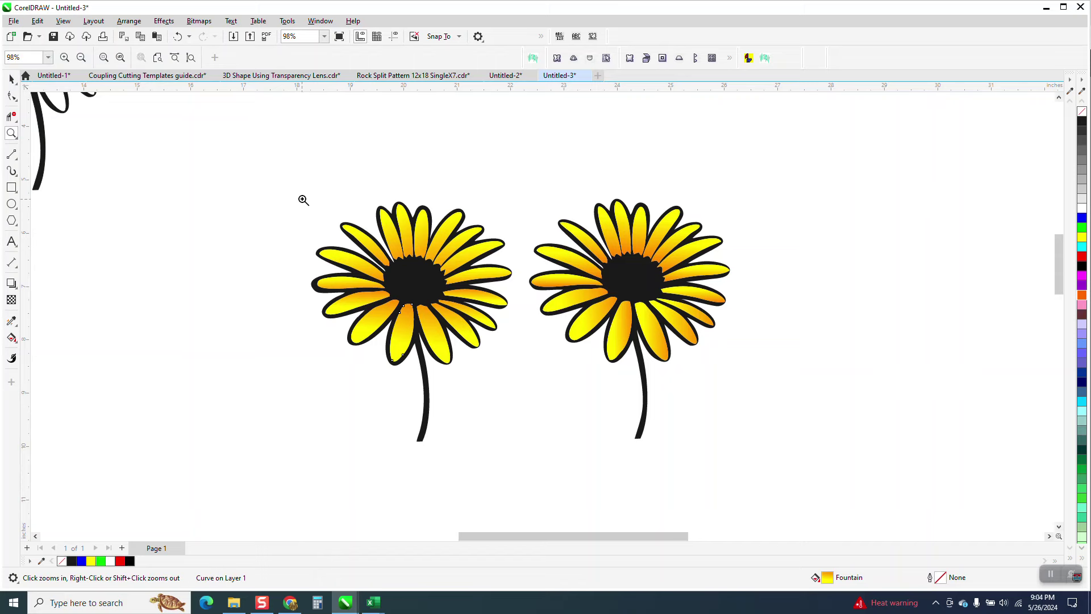
left_click_drag(497, 404, 581, 462)
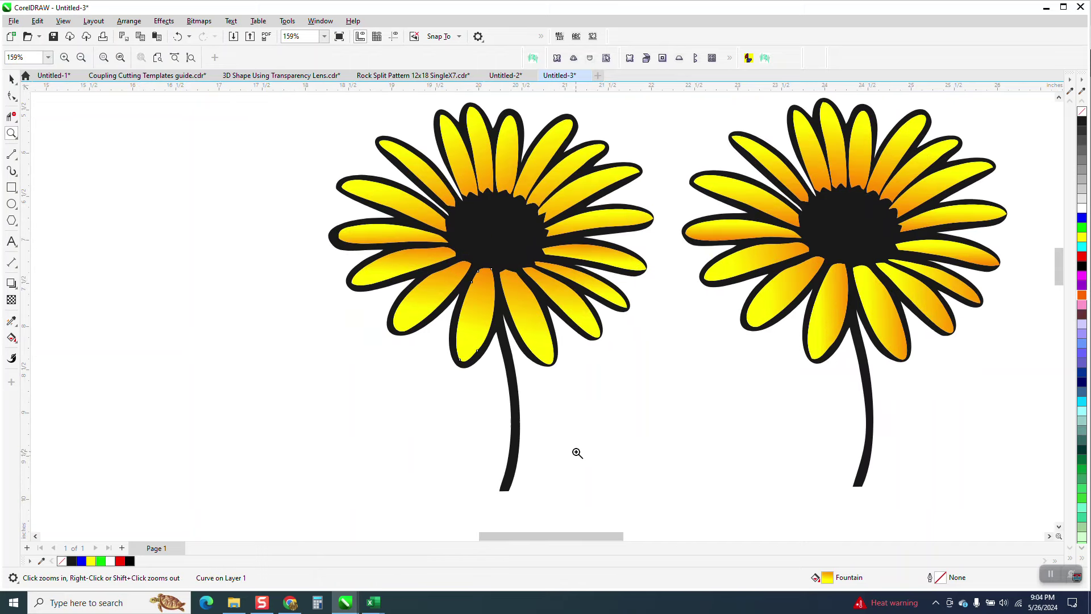
right_click(500, 392)
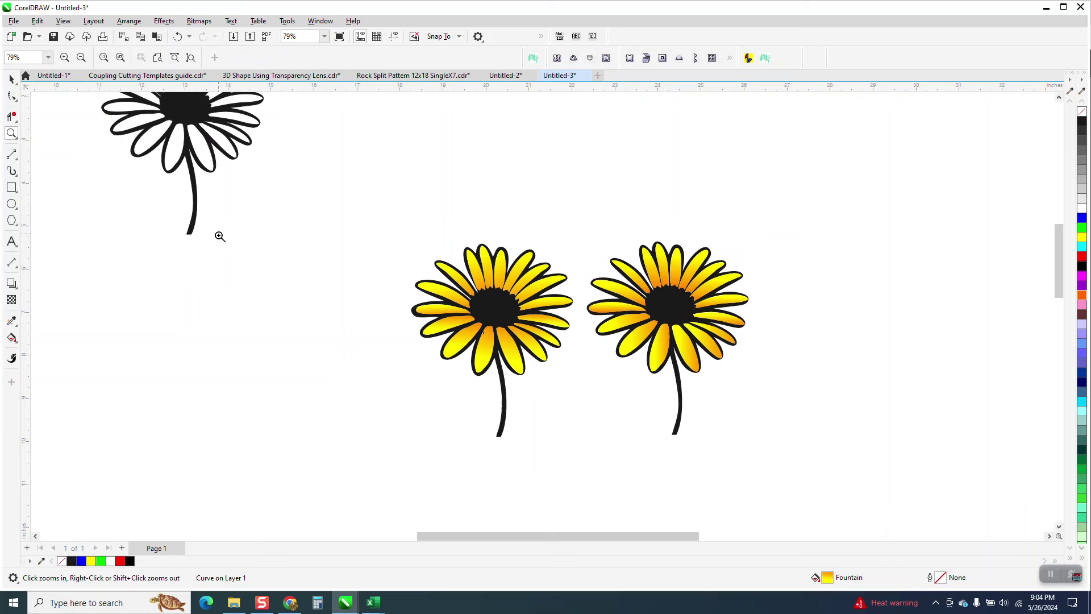
scroll(364, 355, "down", 1)
left_click_drag(385, 252, 680, 474)
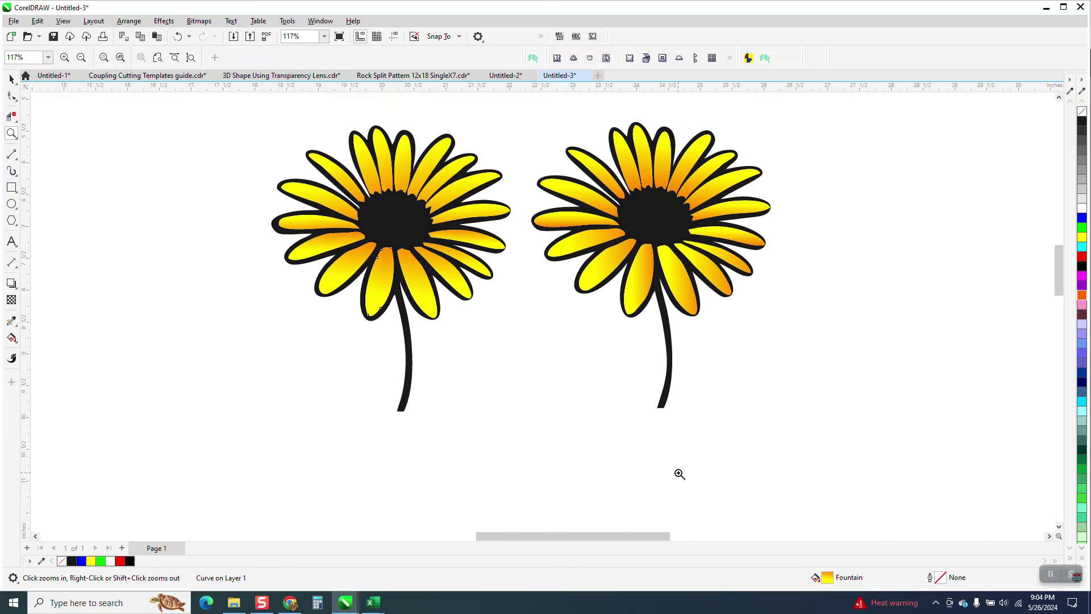